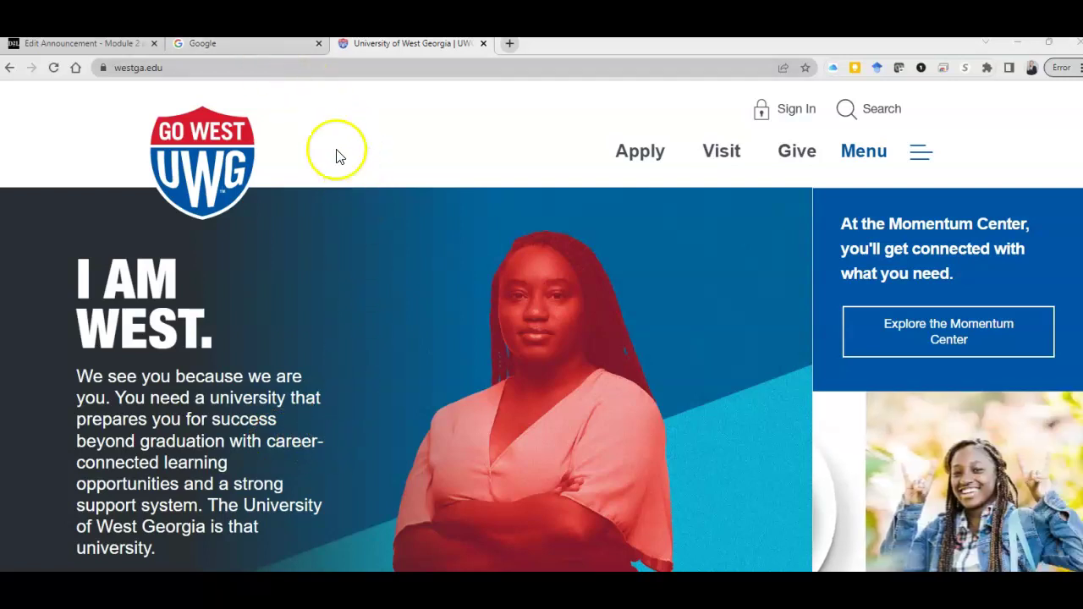
Step: Search Google for 'google scholar' and open scholar.google.com
left_click(254, 48)
left_click(527, 308)
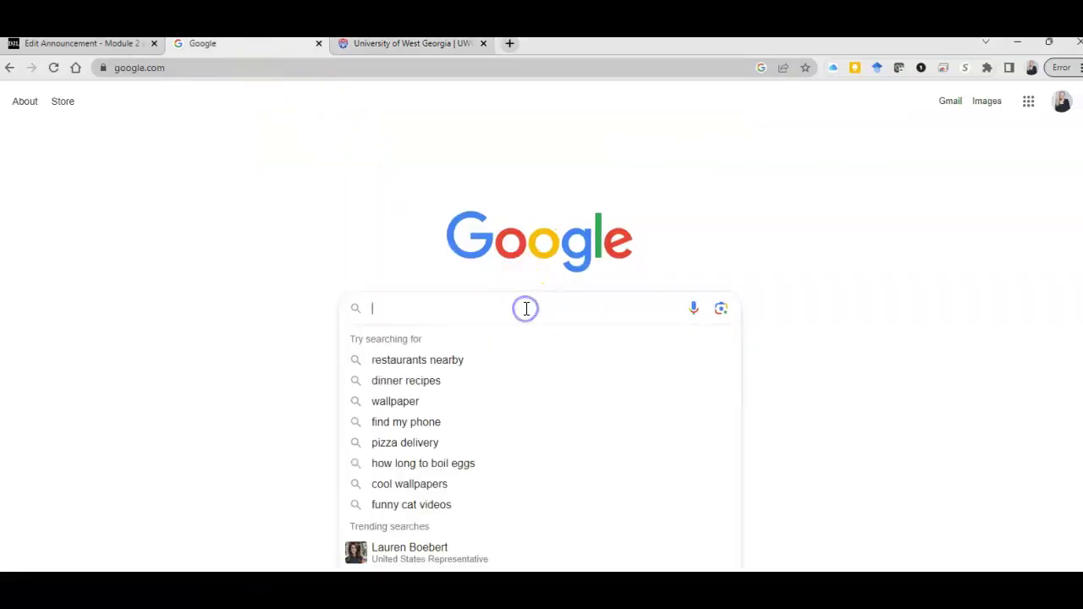
type("google scholar")
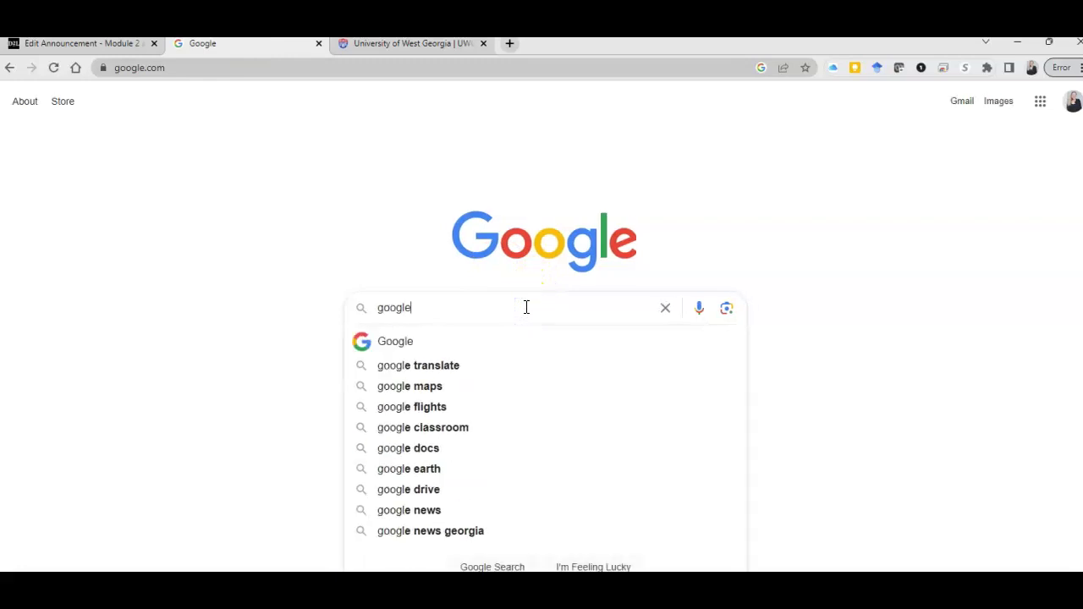
key("Return")
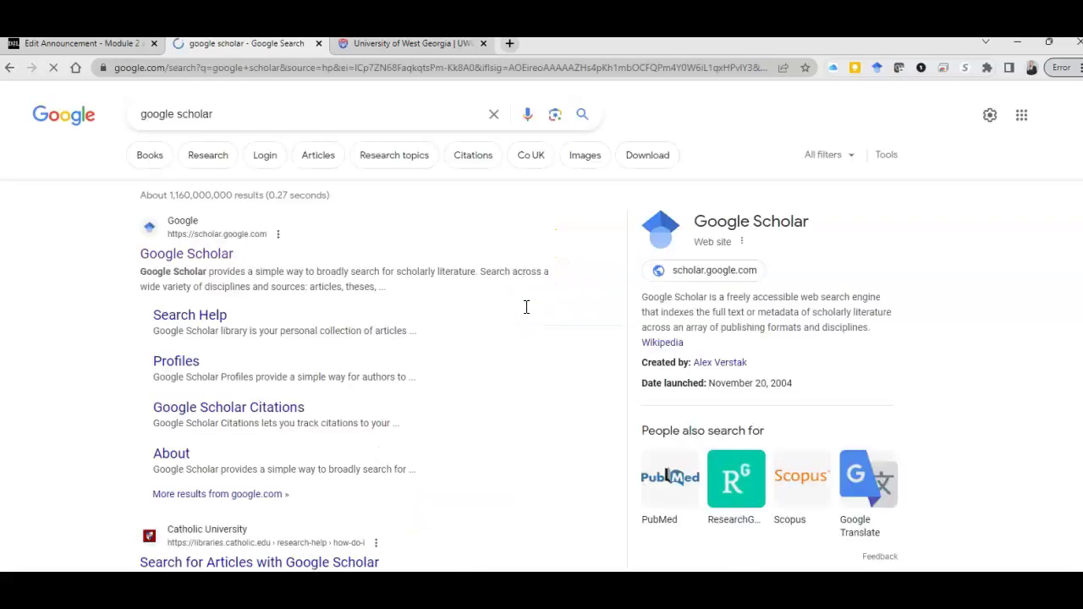
left_click(189, 254)
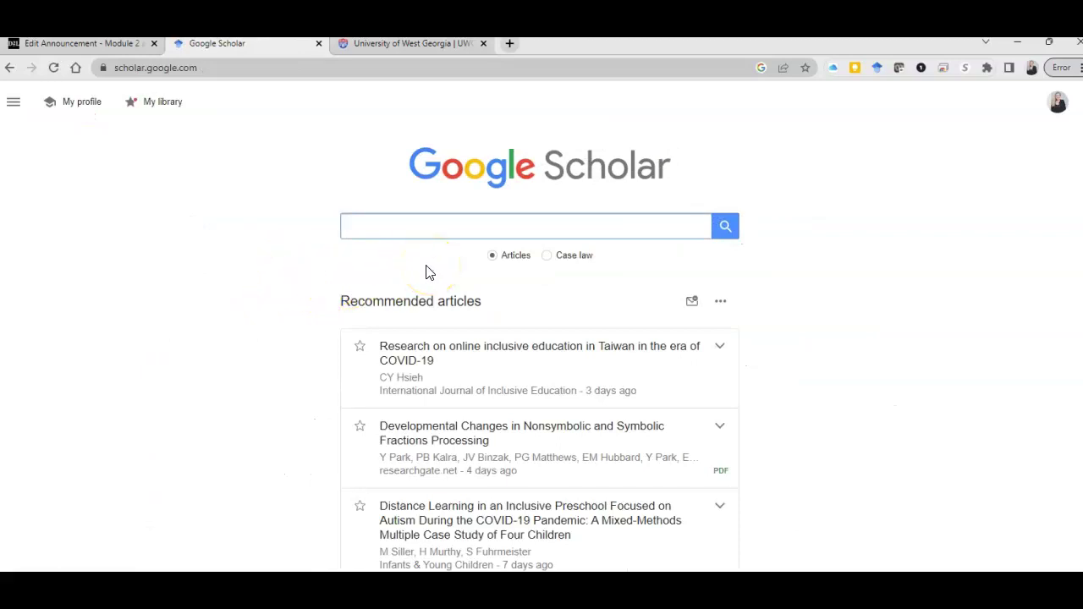
Step: Search Scholar for 'Co-Teaching in High School' with a 2013–2023 custom year range
left_click(438, 237)
type("co")
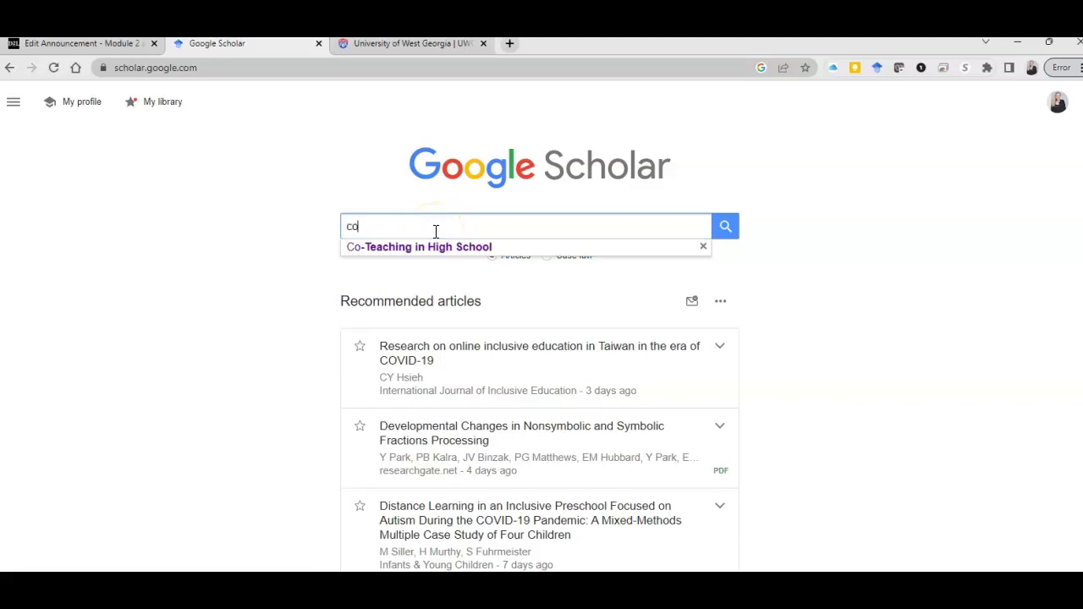
scroll(436, 231, "down", 1)
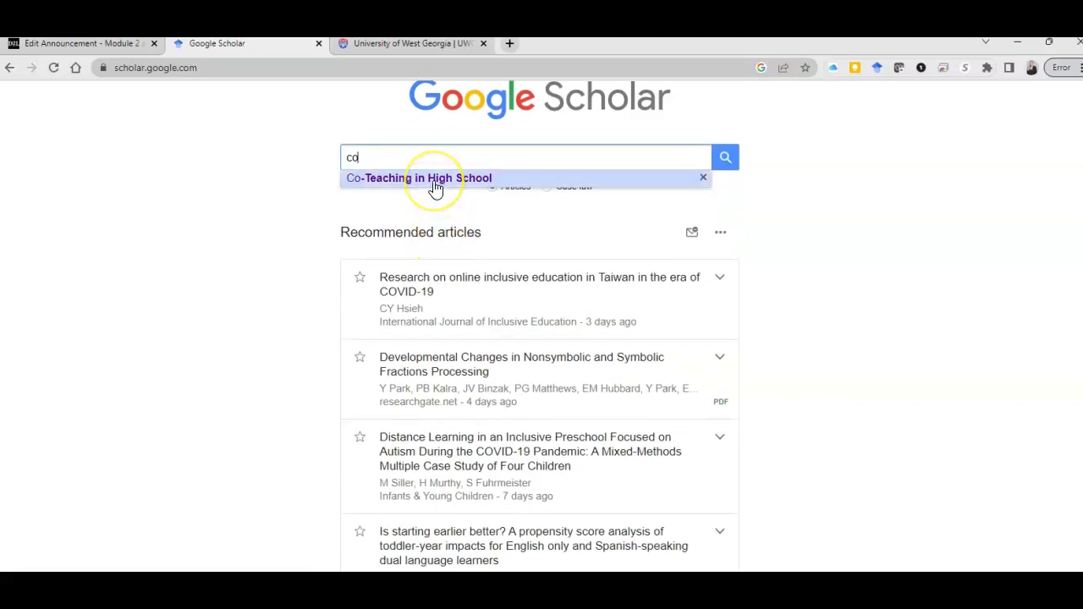
left_click(436, 188)
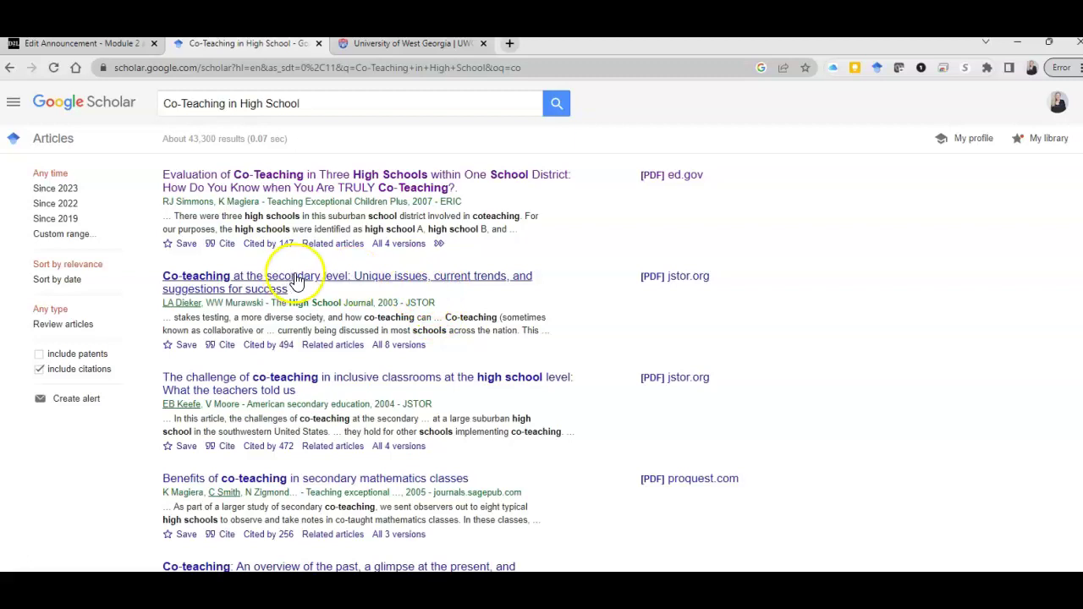
left_click(76, 234)
left_click(55, 258)
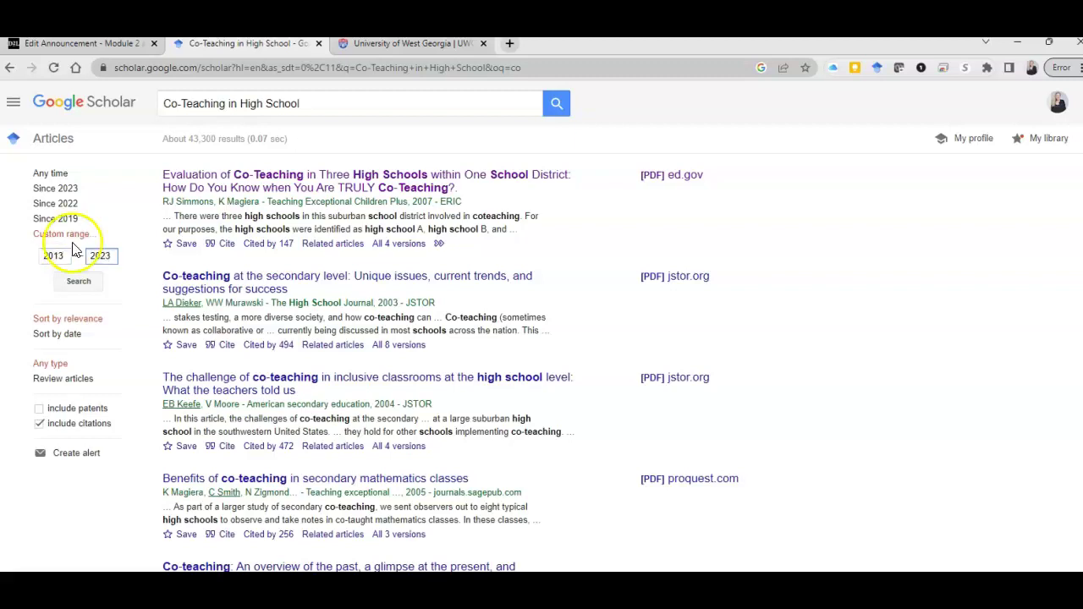
left_click(79, 282)
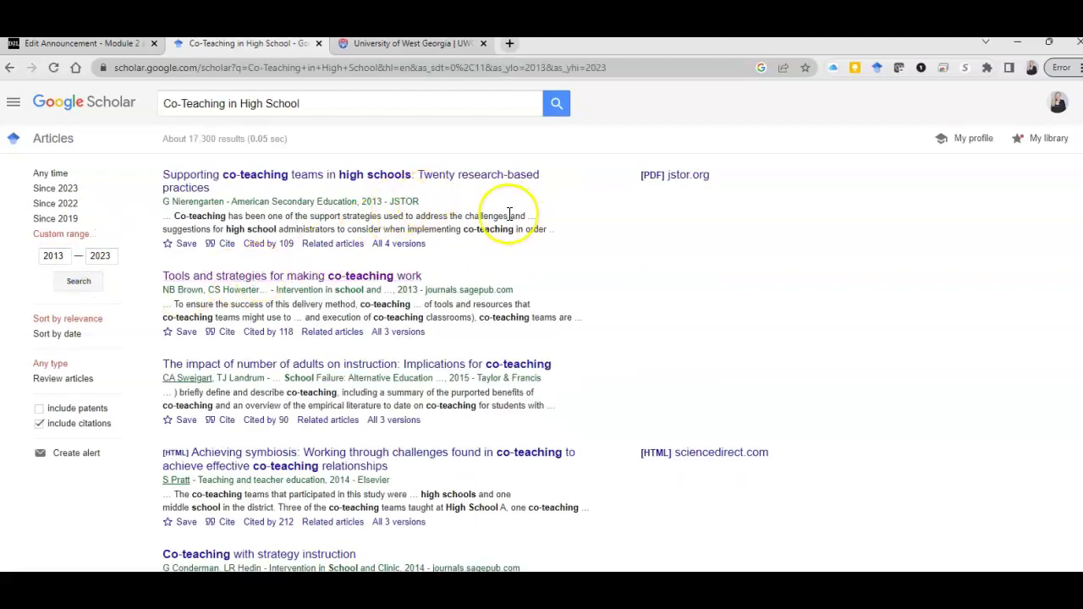
scroll(521, 207, "down", 8)
scroll(522, 212, "up", 8)
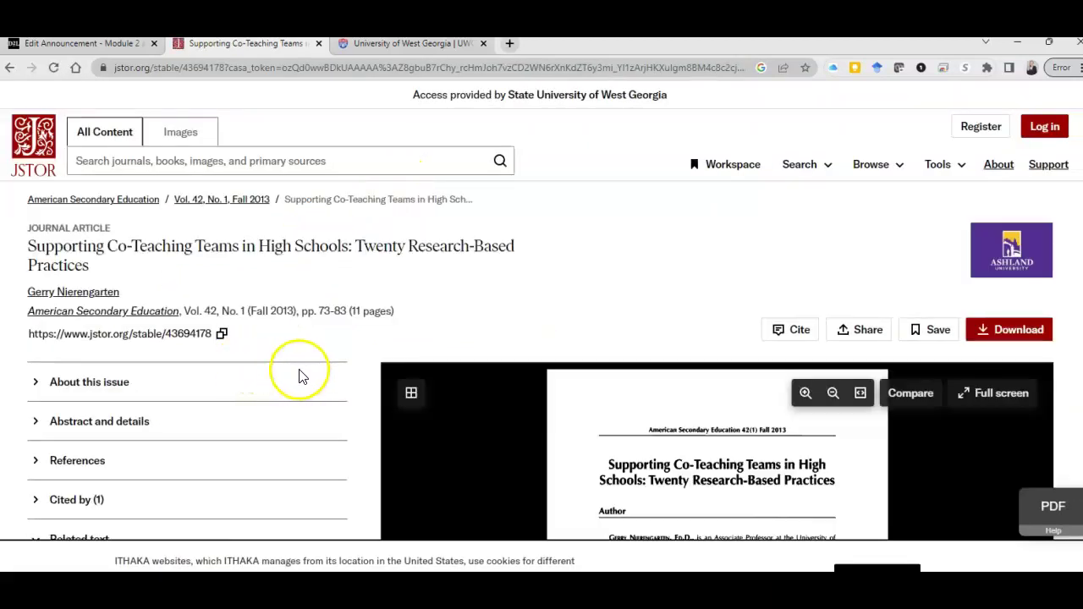
scroll(302, 373, "down", 3)
scroll(302, 373, "down", 3)
scroll(302, 374, "up", 6)
scroll(653, 406, "down", 1)
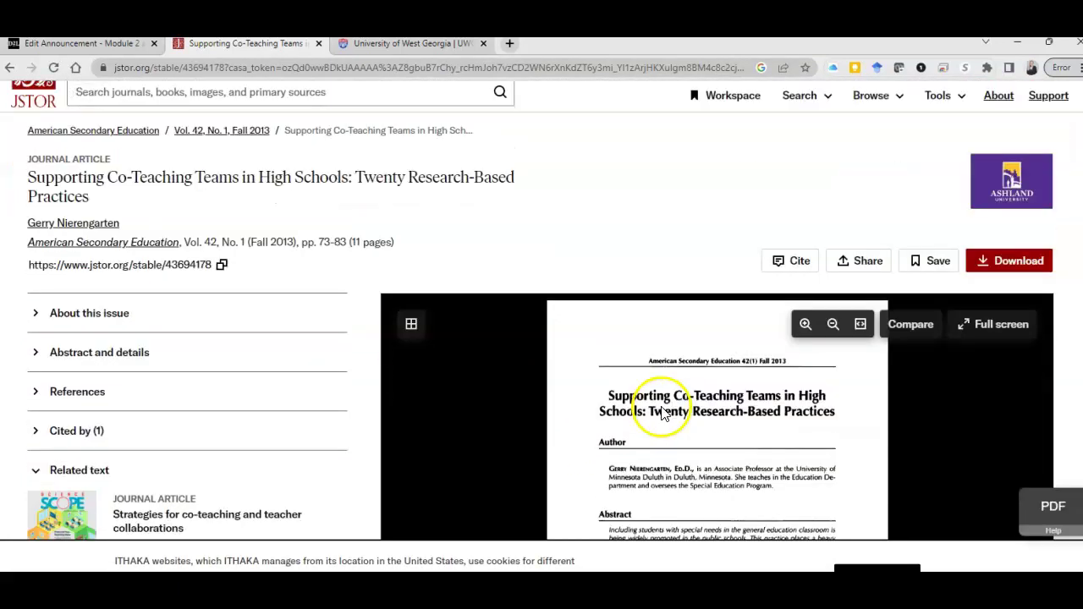
scroll(477, 262, "up", 1)
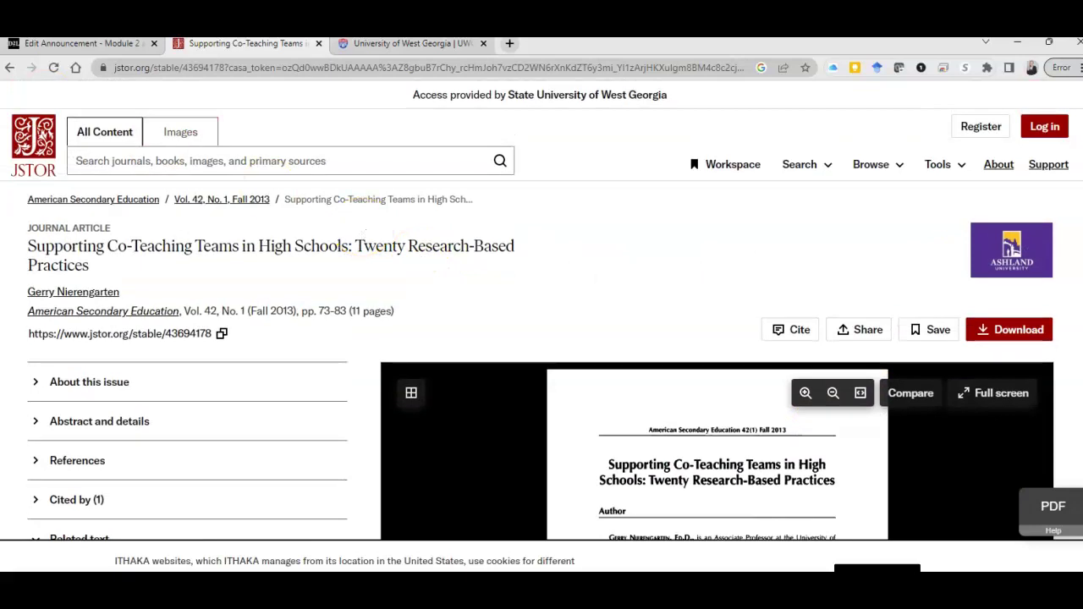
left_click(9, 69)
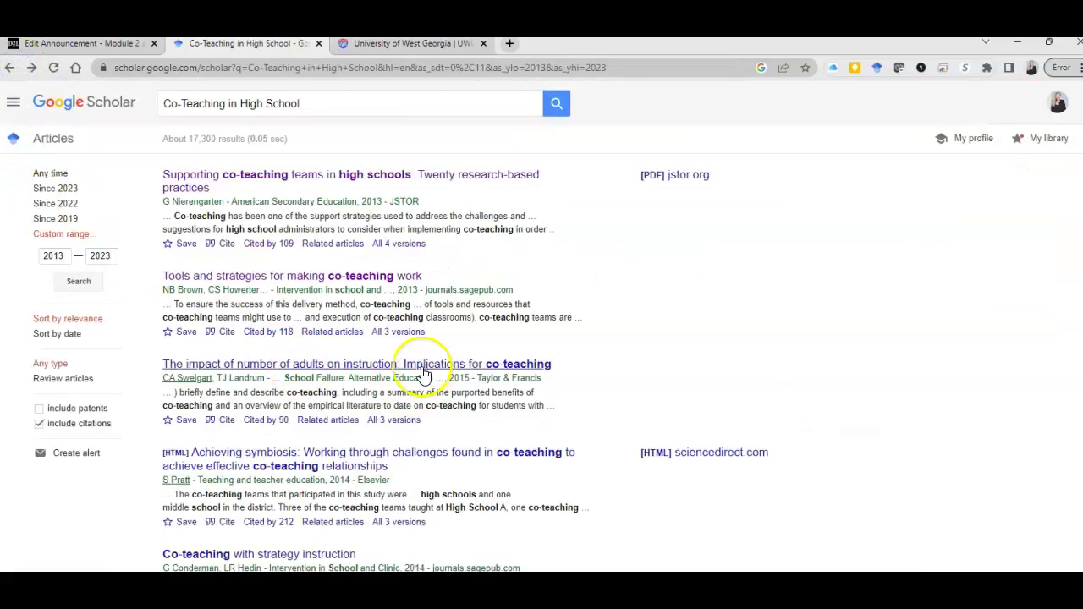
Step: Skim the JSTOR PDF of 'Supporting Co-Teaching Teams in High Schools', then return to Scholar results
left_click(674, 188)
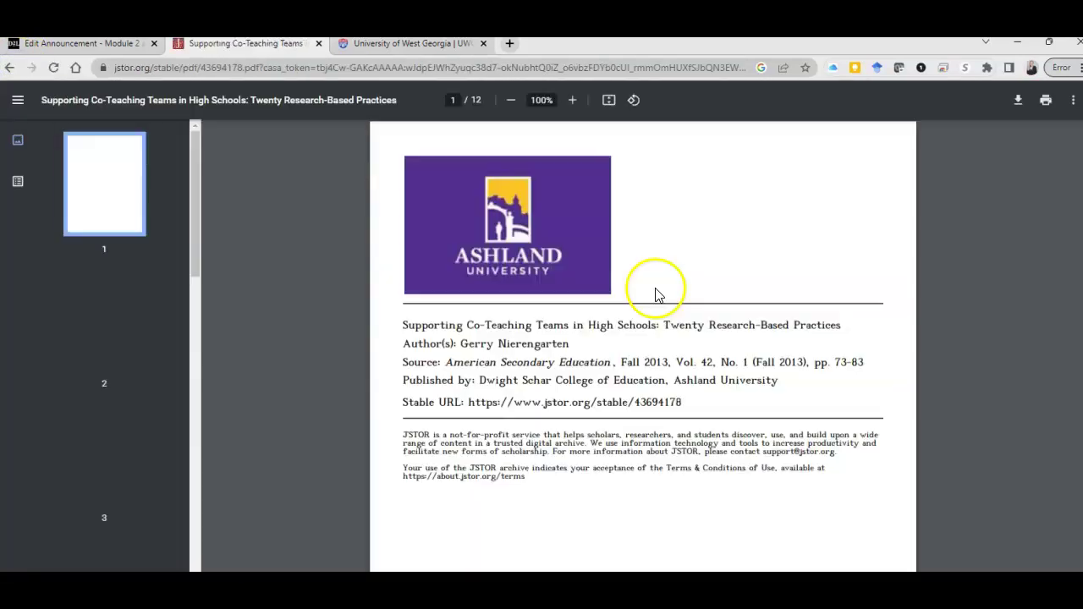
scroll(664, 324, "down", 11)
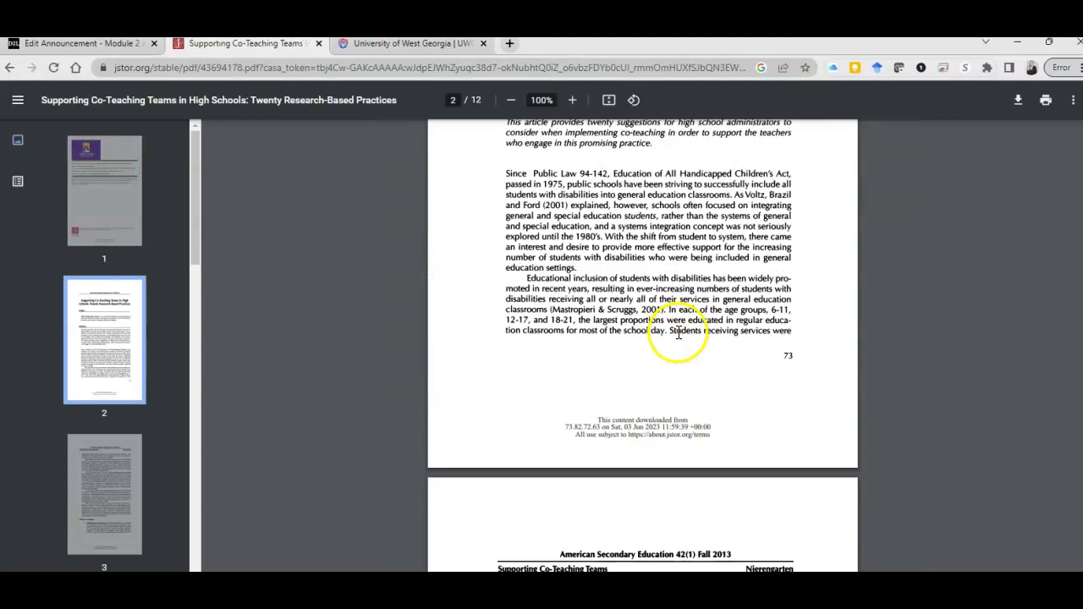
scroll(681, 330, "up", 4)
scroll(684, 333, "up", 7)
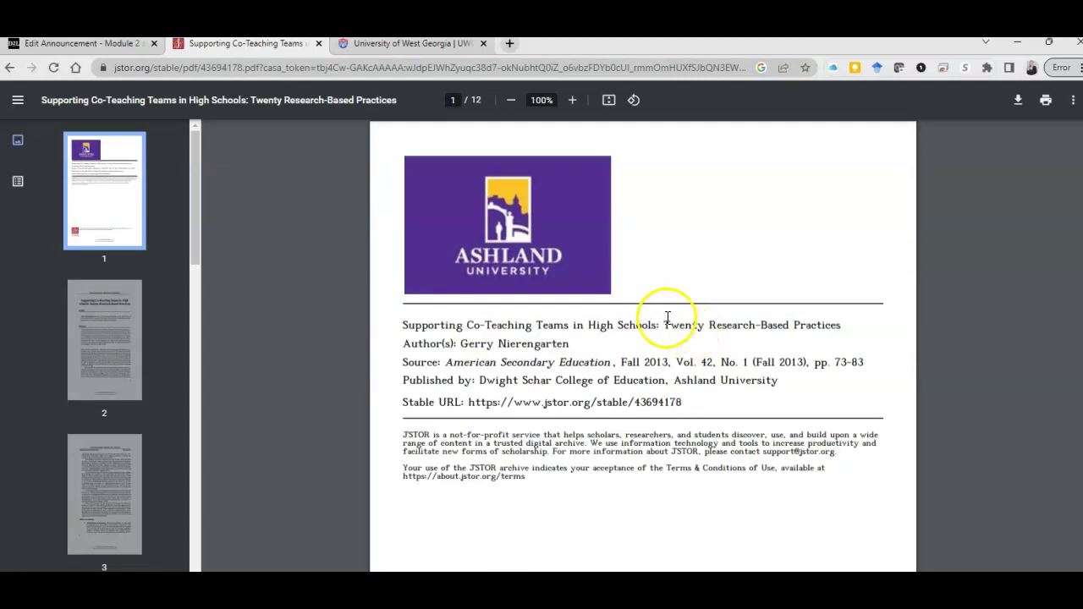
scroll(652, 279, "down", 1)
scroll(648, 246, "up", 1)
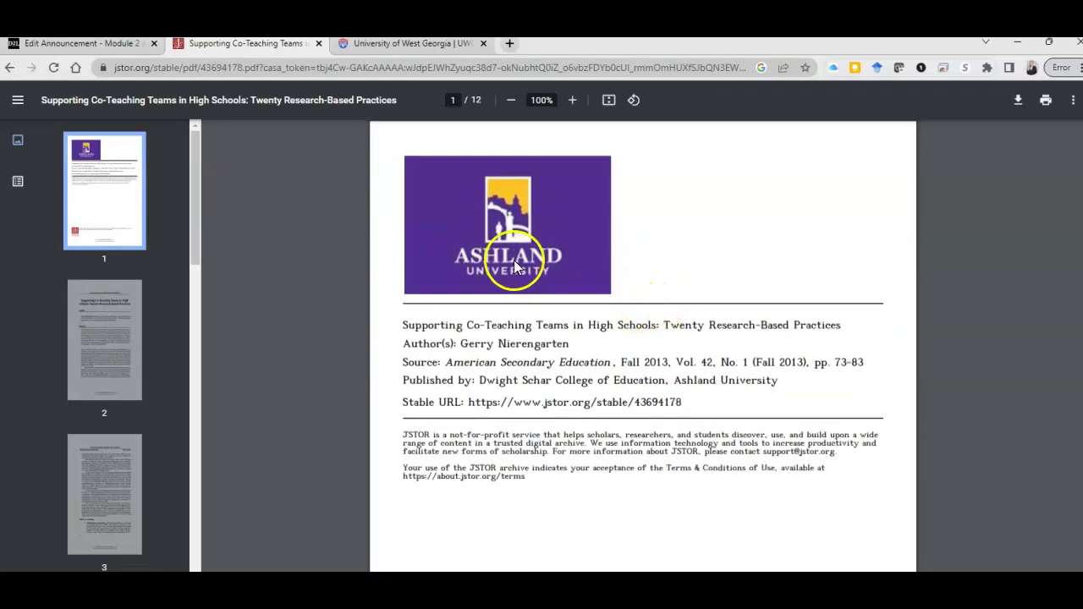
scroll(563, 272, "down", 3)
scroll(563, 272, "down", 7)
scroll(563, 281, "up", 7)
left_click(11, 68)
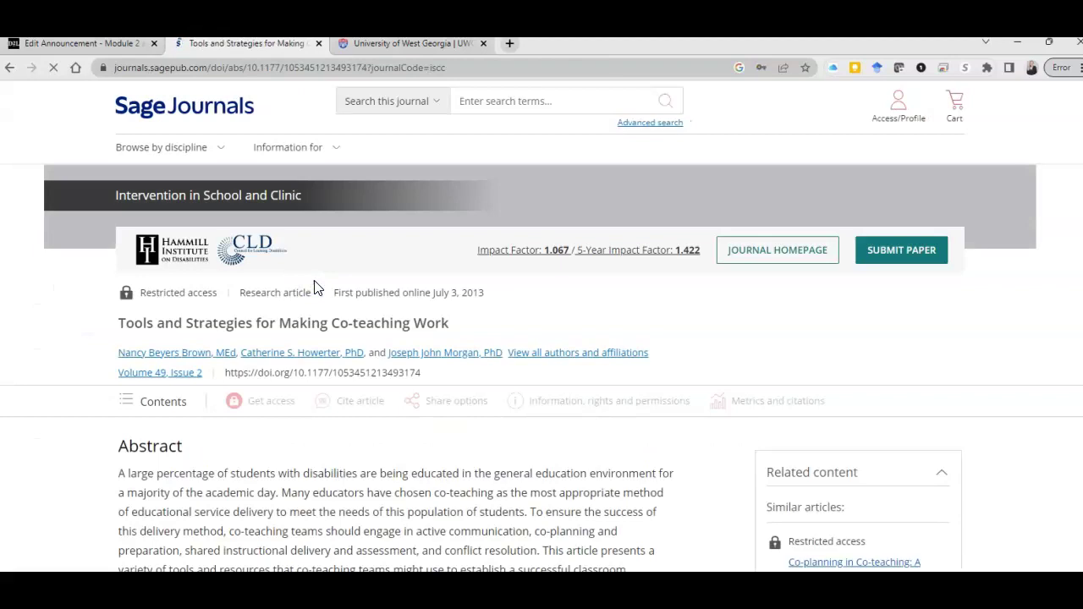
Step: Copy the article's APA citation from SAGE's Cite article panel, then close the panel
scroll(377, 428, "down", 3)
scroll(366, 425, "down", 2)
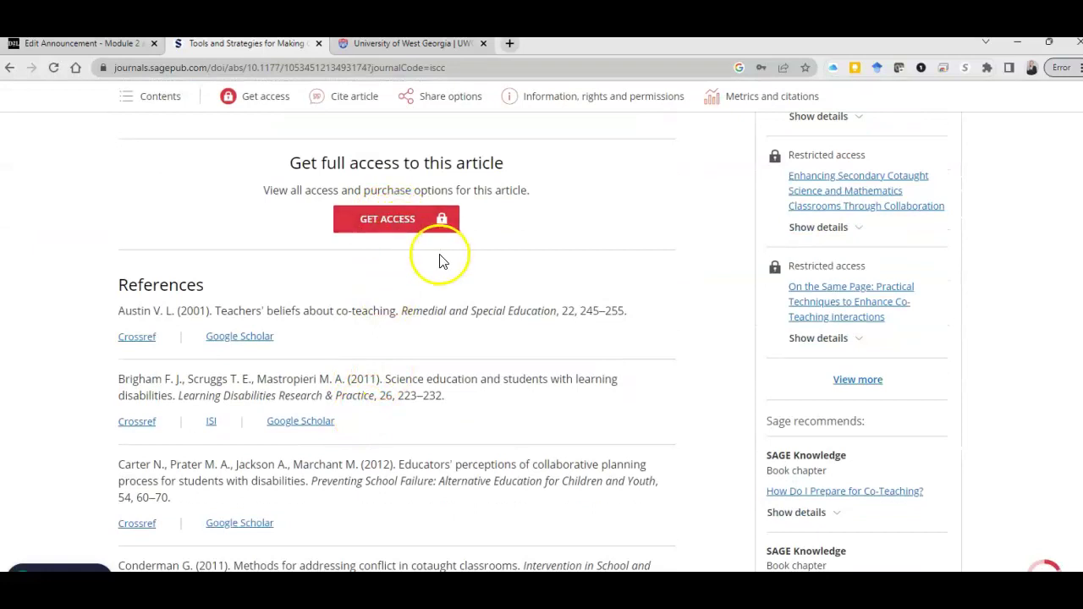
scroll(440, 254, "up", 4)
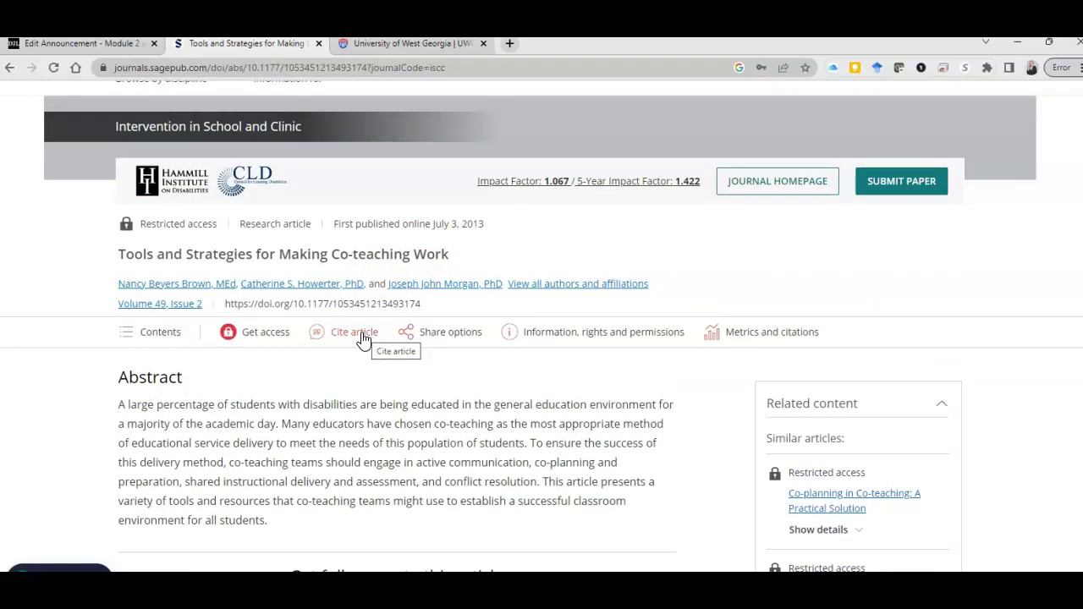
left_click(360, 336)
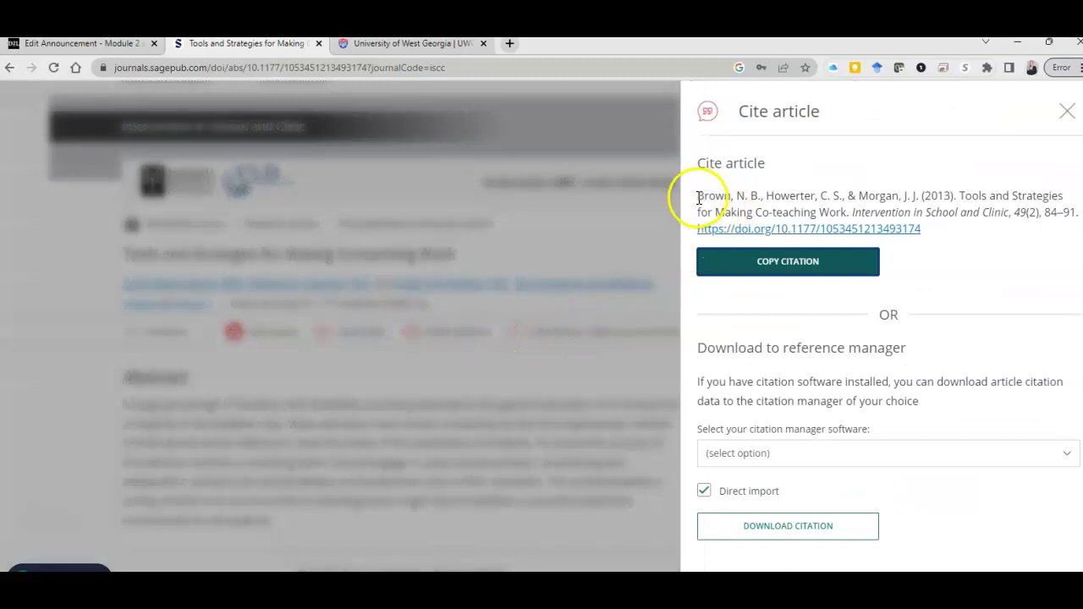
left_click_drag(697, 197, 1079, 214)
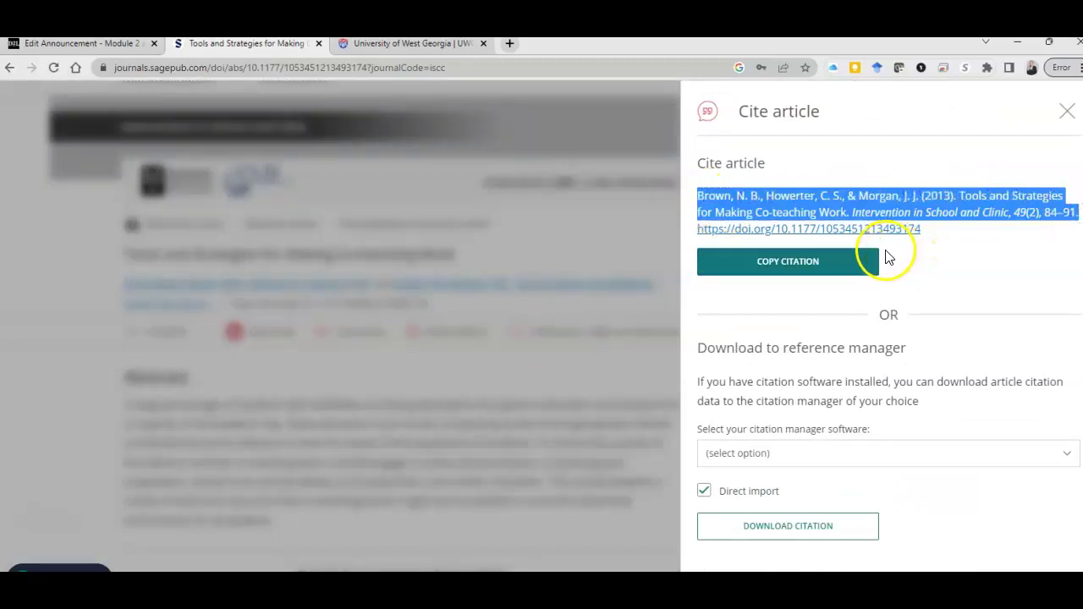
left_click(805, 276)
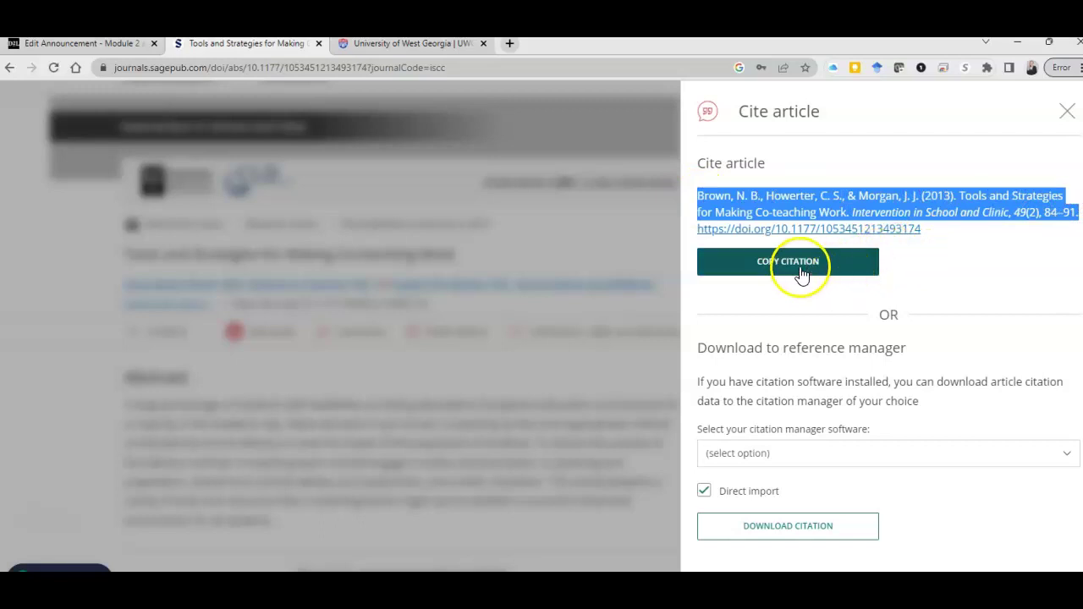
left_click(1067, 111)
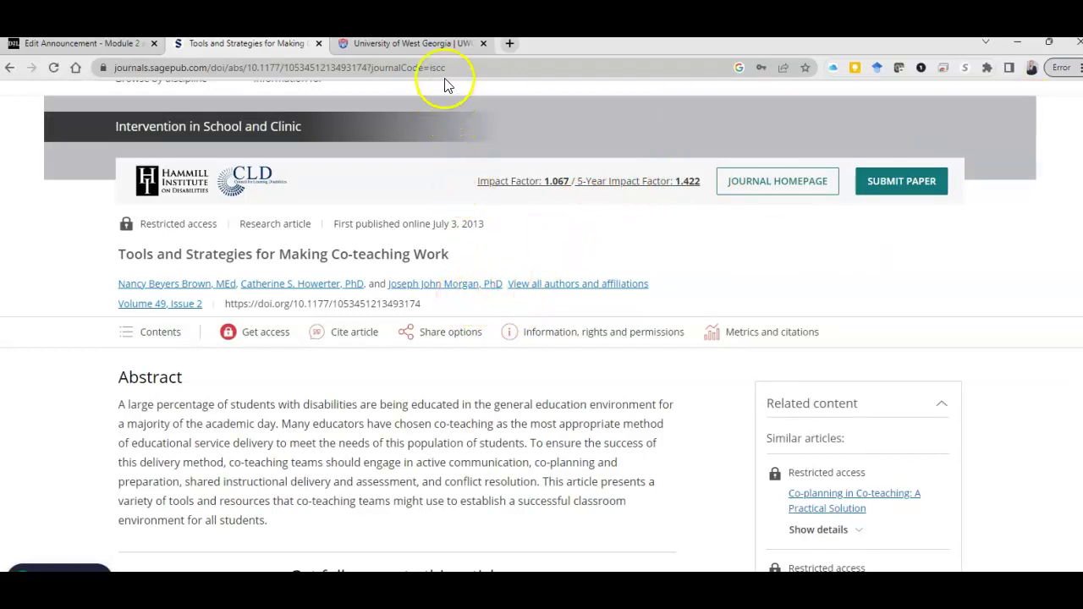
Step: Search the University of West Georgia site for 'library' and open the Ingram Library page
left_click(440, 46)
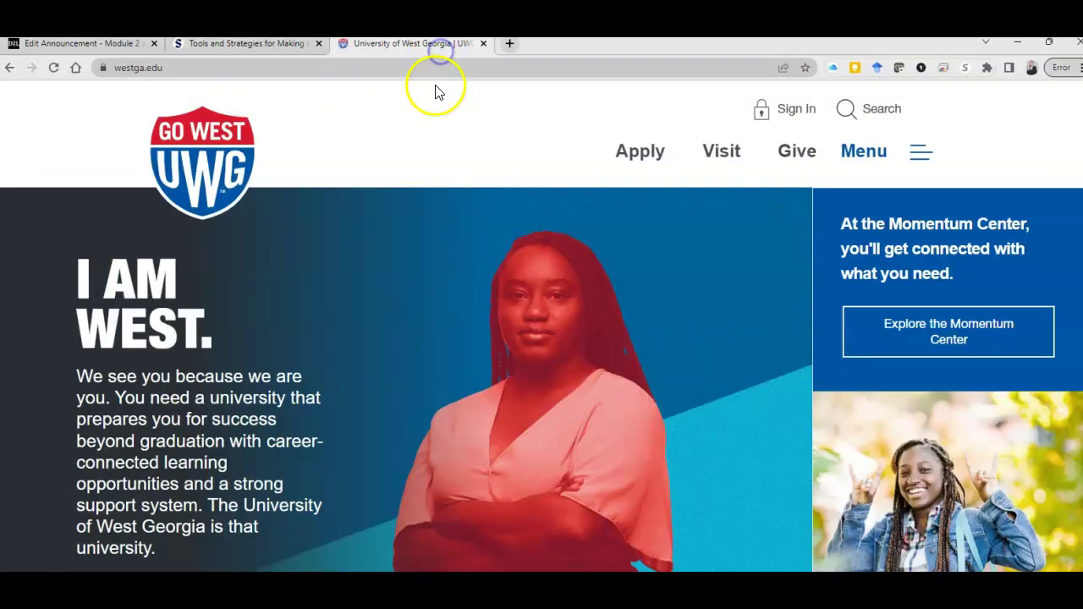
left_click(874, 117)
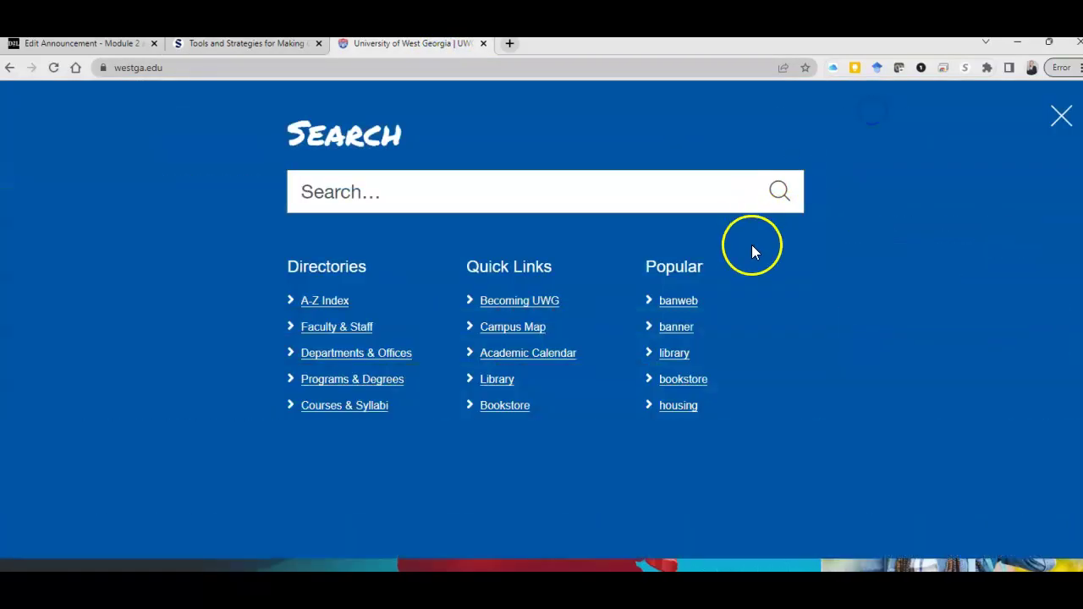
left_click(681, 353)
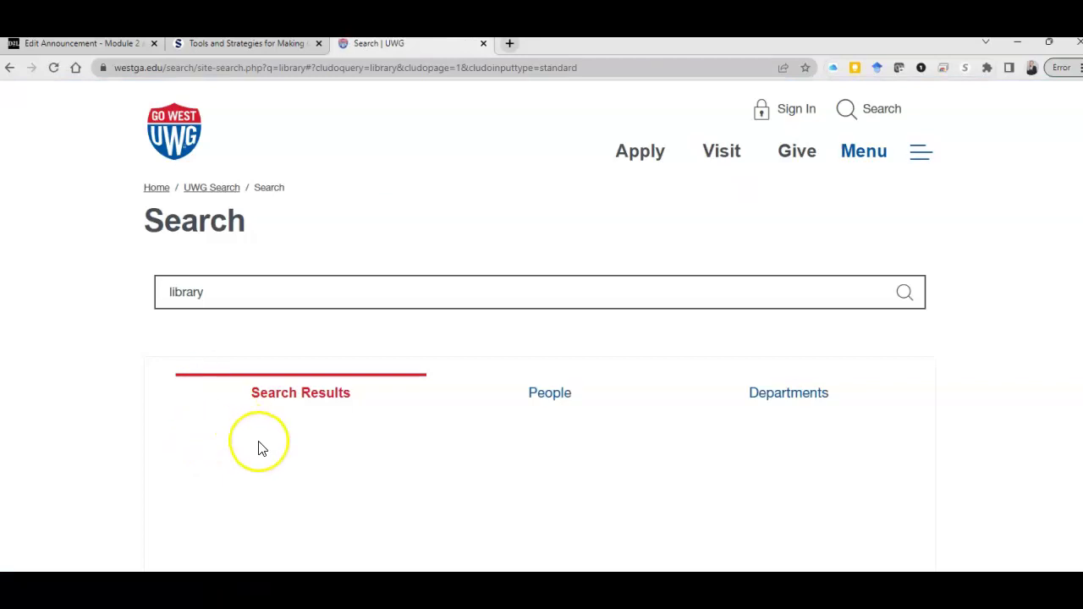
scroll(262, 447, "down", 3)
left_click(271, 354)
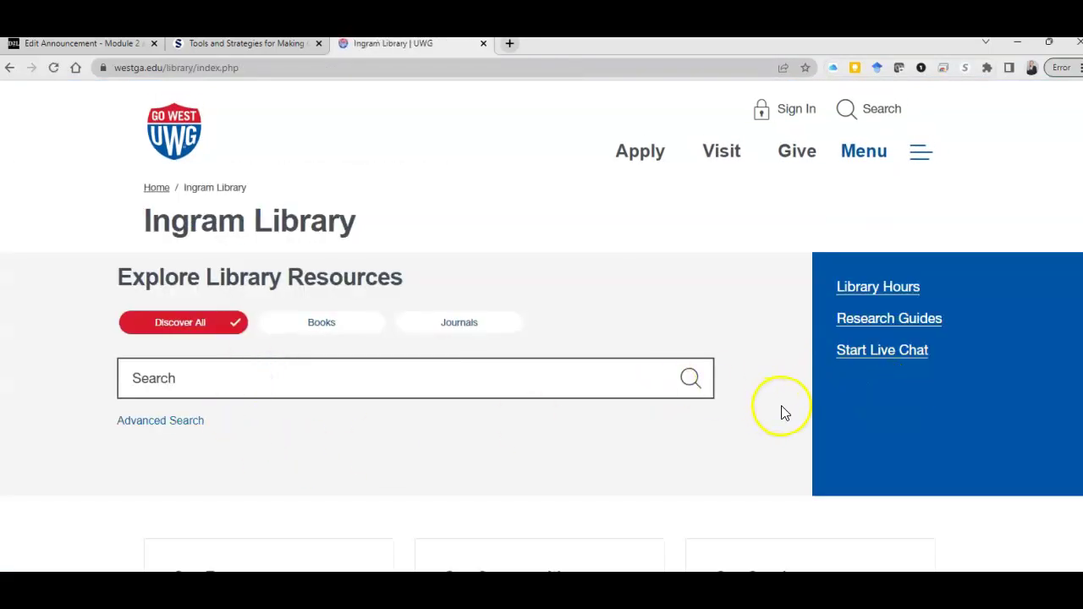
Step: Go through Borrowing and Interlibrary Loan to reach the ILLiad logon page
scroll(787, 412, "down", 3)
scroll(720, 415, "up", 3)
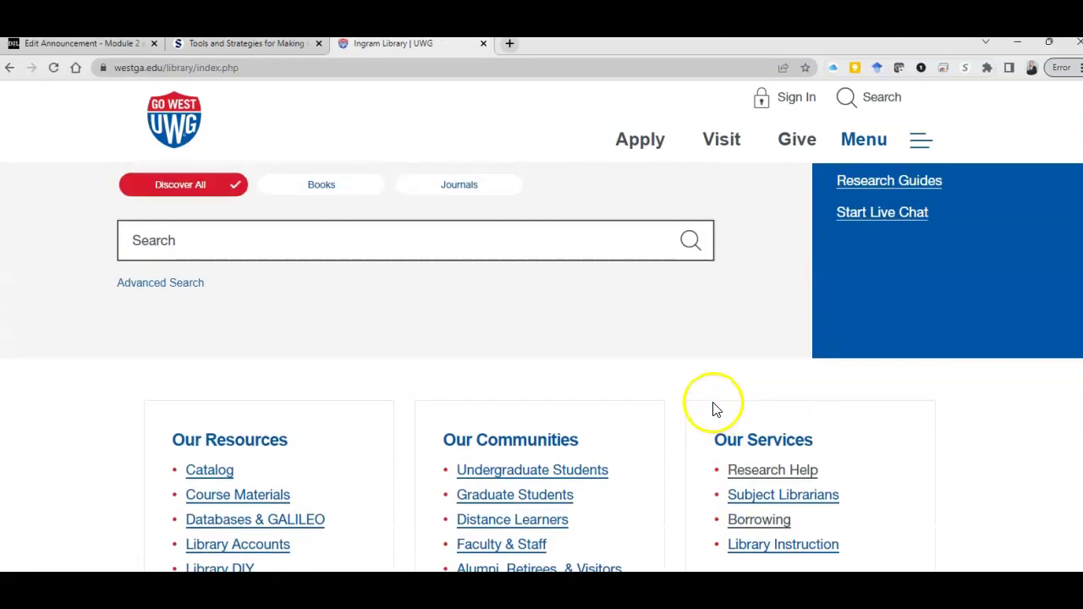
scroll(711, 410, "down", 2)
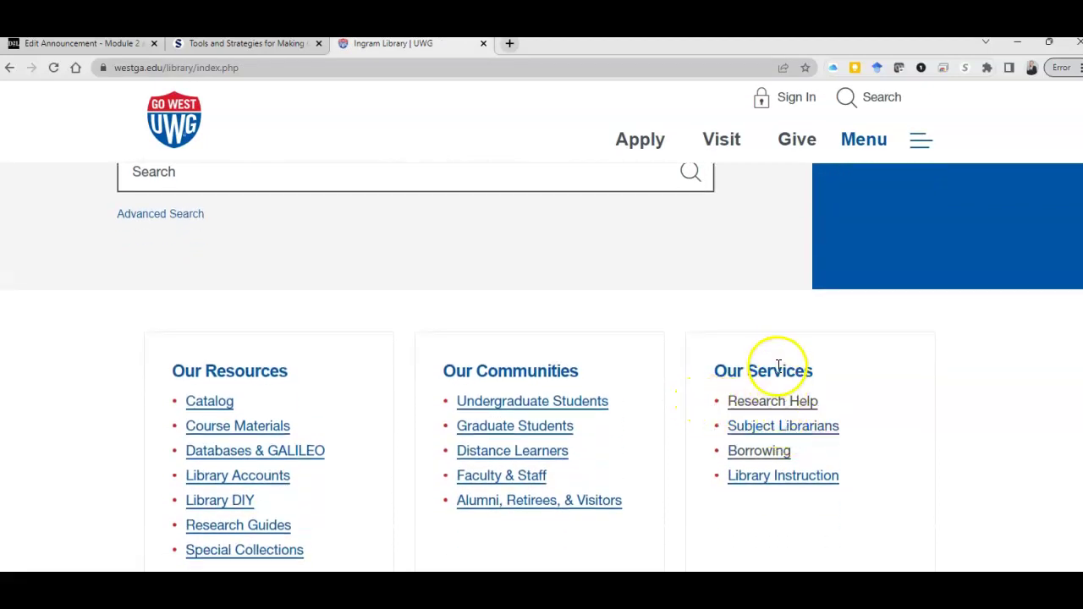
left_click(759, 452)
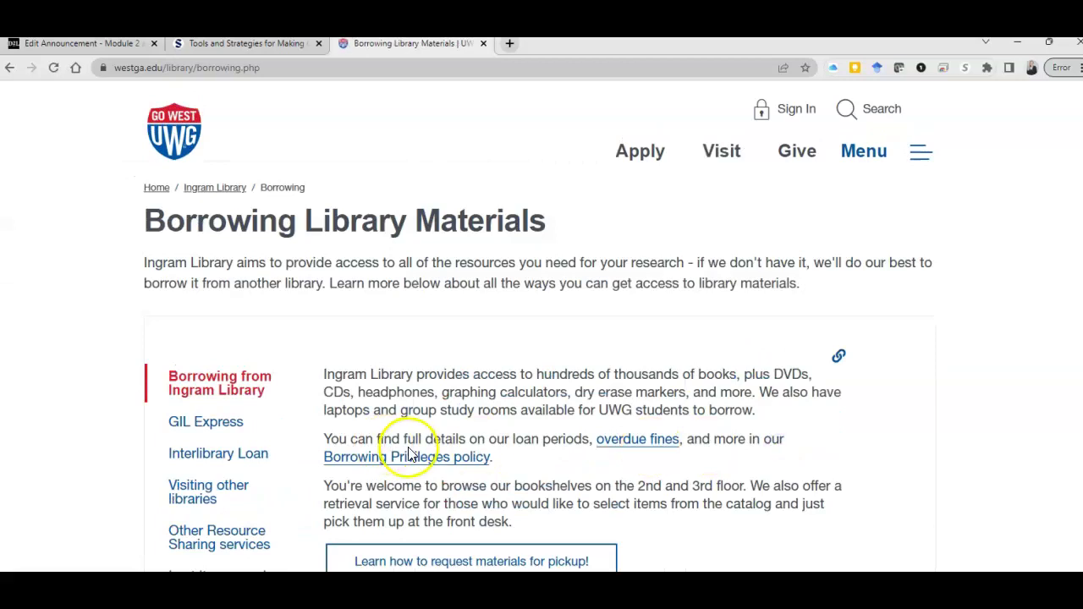
left_click(252, 457)
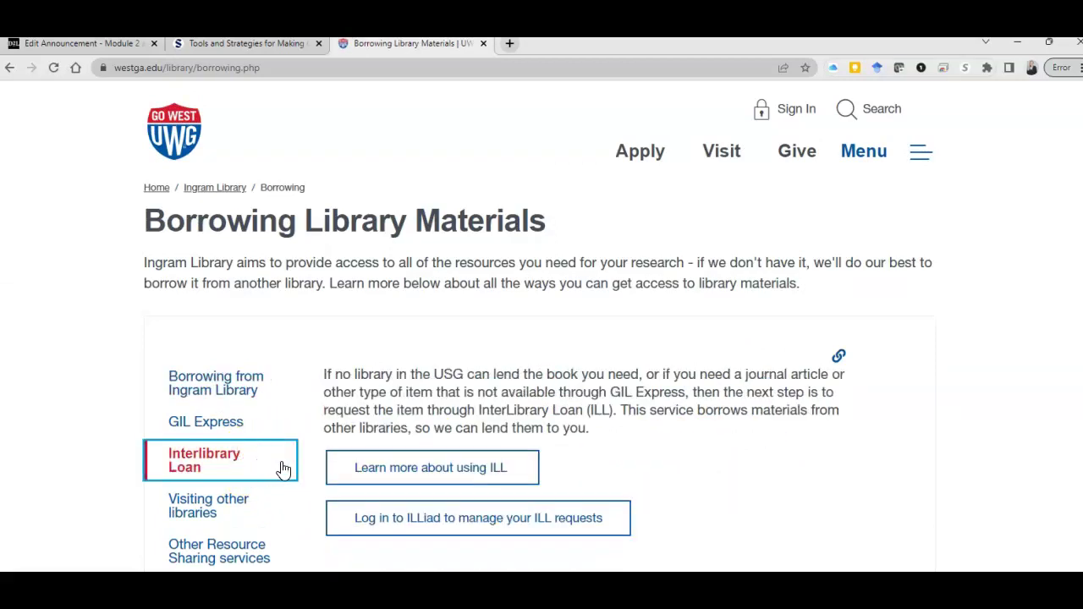
left_click(426, 516)
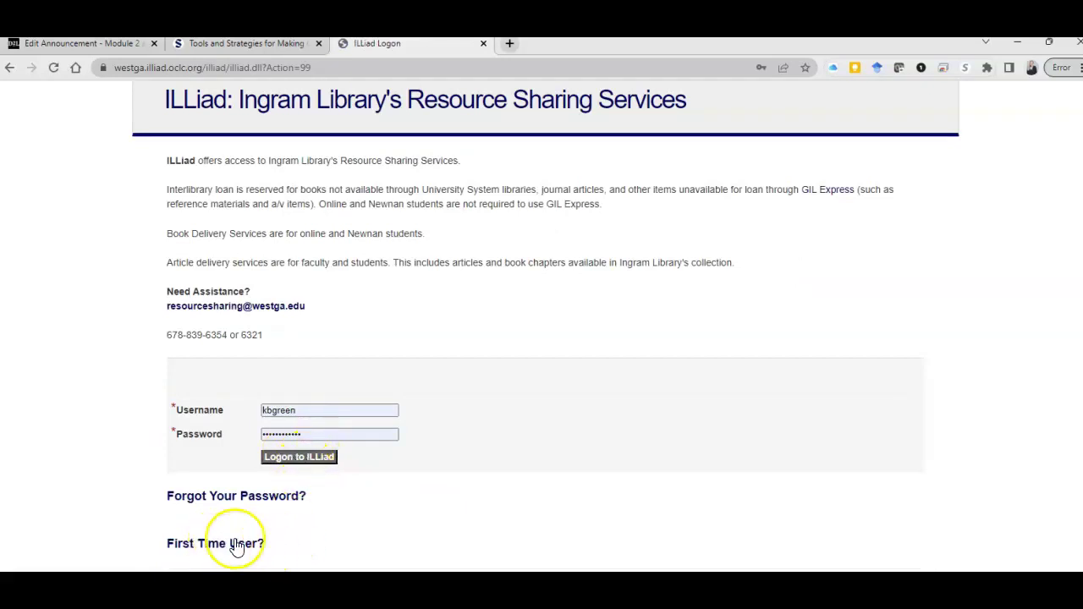
Step: Log in to ILLiad and open the Article request form
left_click(333, 467)
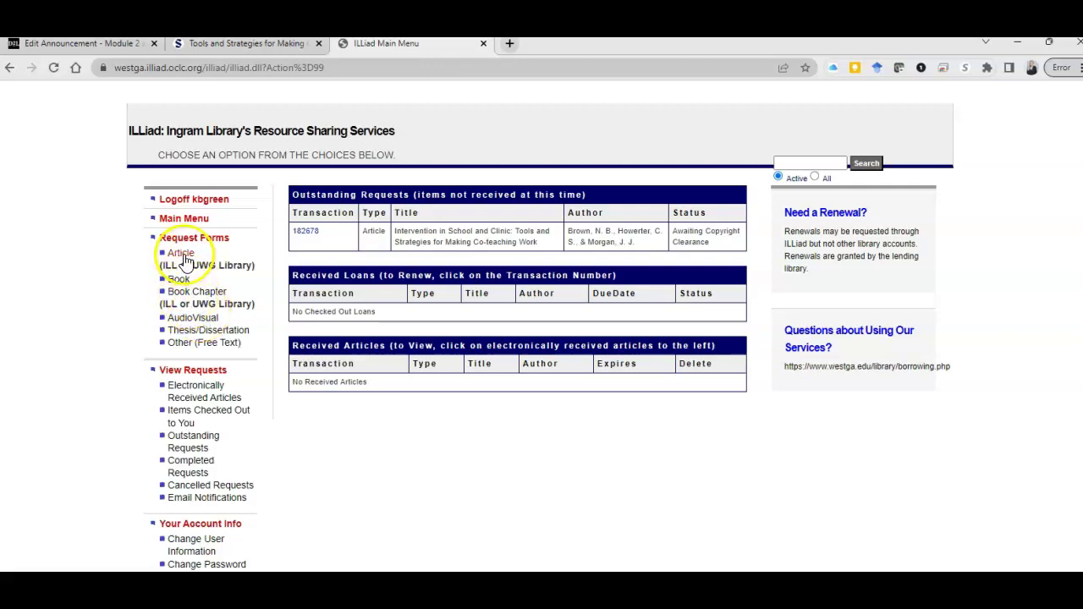
left_click(184, 258)
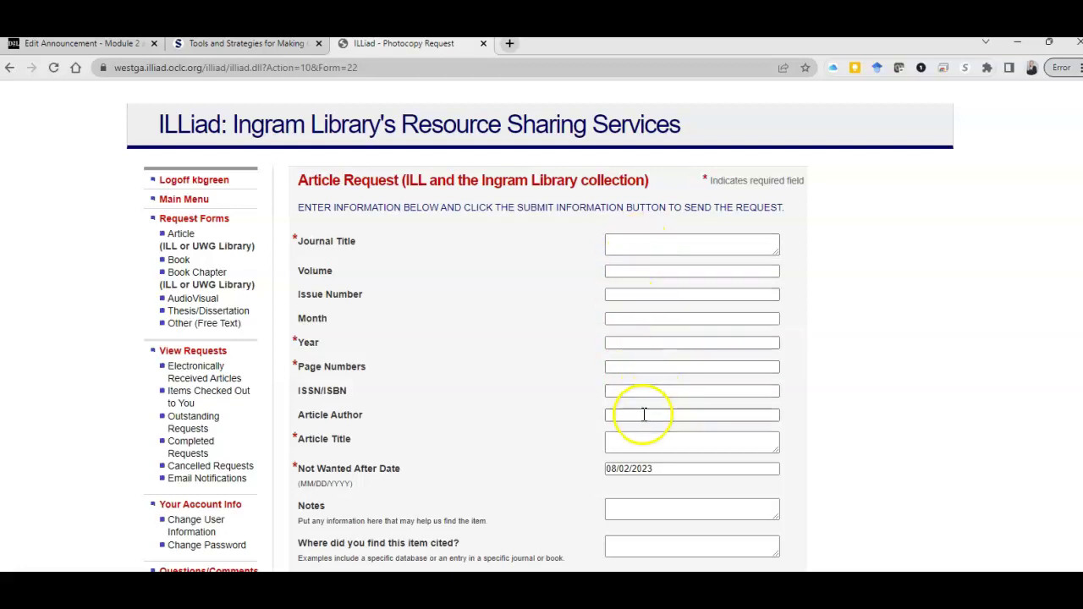
Step: Paste the citation into Article Author and move pages 84–91 into Page Numbers
left_click(642, 446)
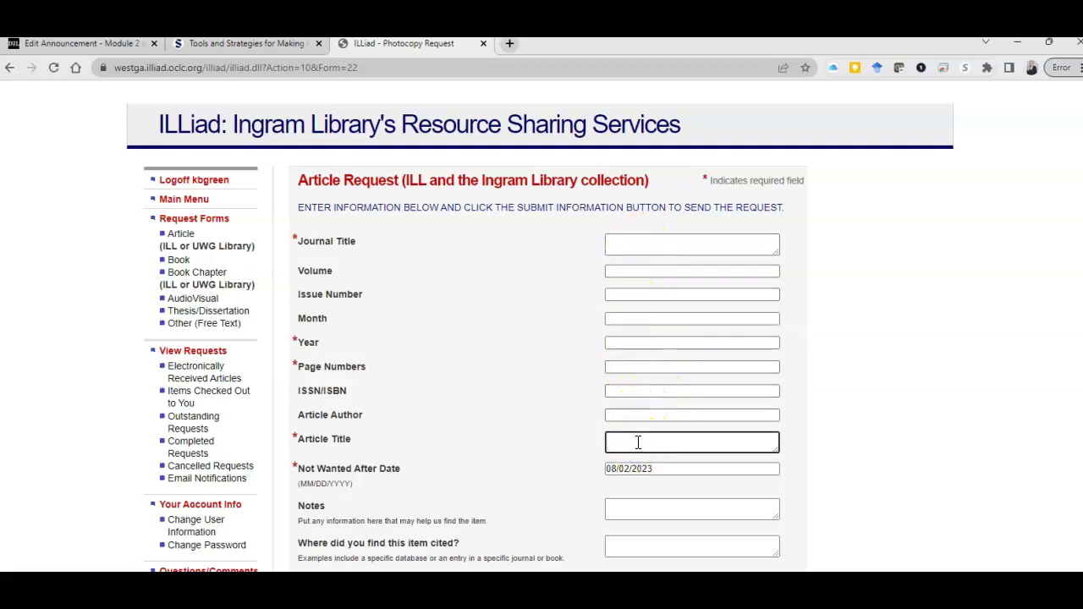
left_click(639, 415)
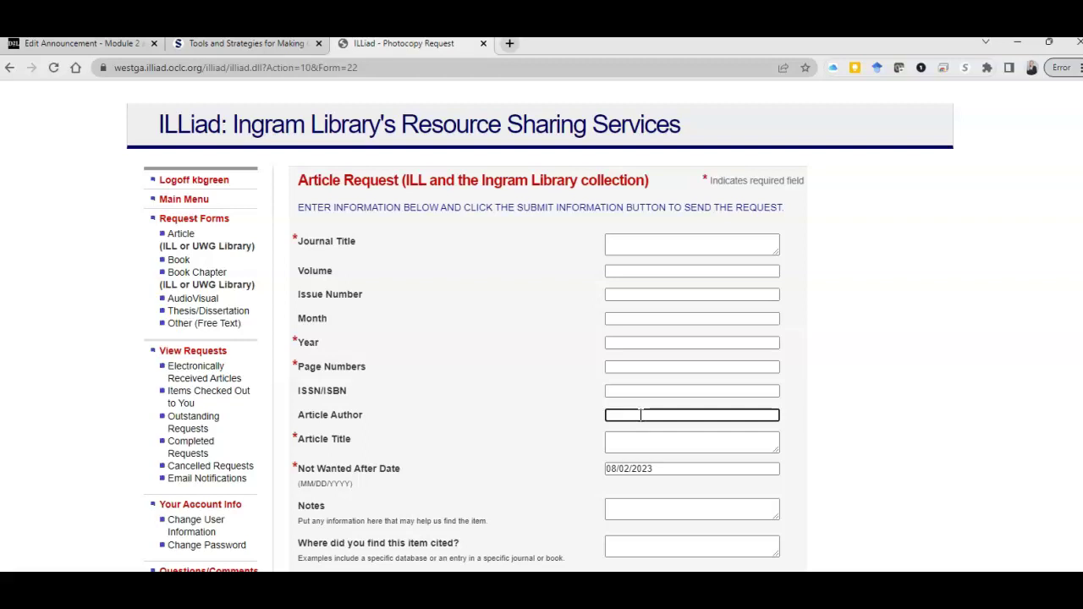
key("ctrl+v")
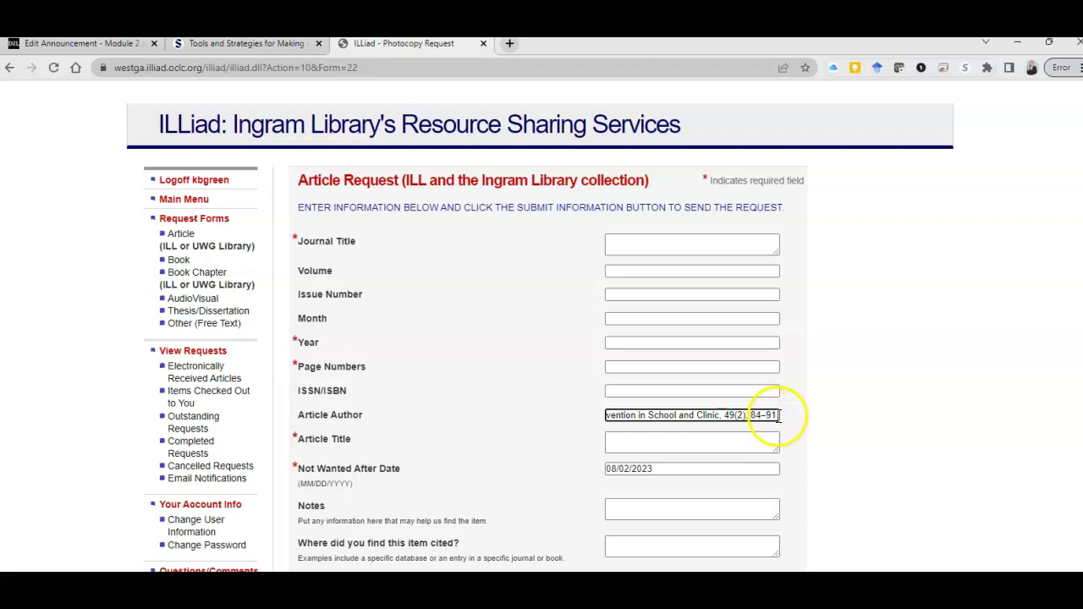
left_click_drag(779, 415, 757, 437)
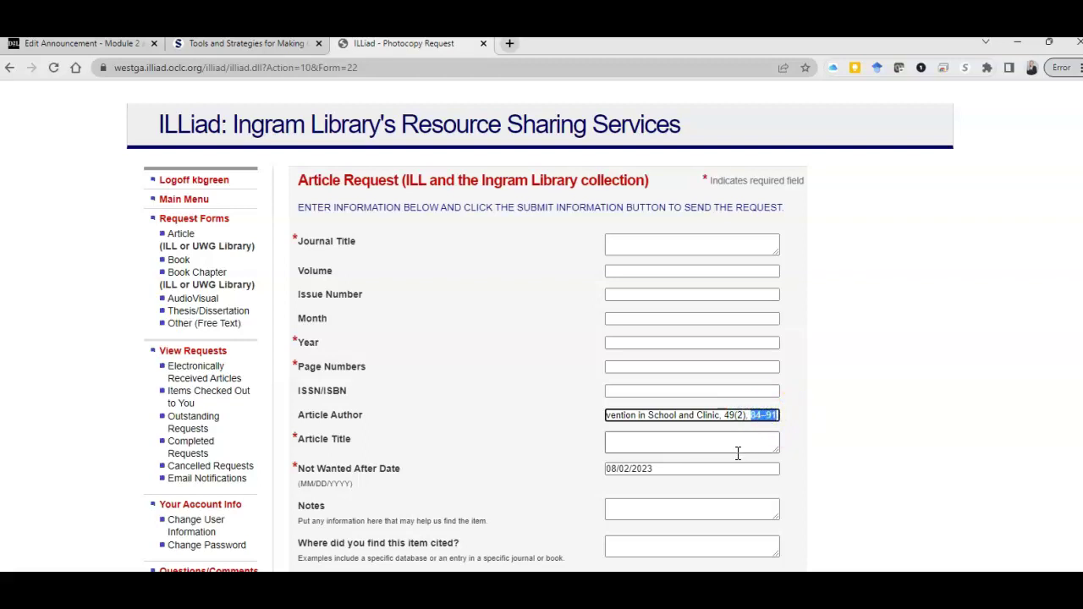
key("ctrl+x")
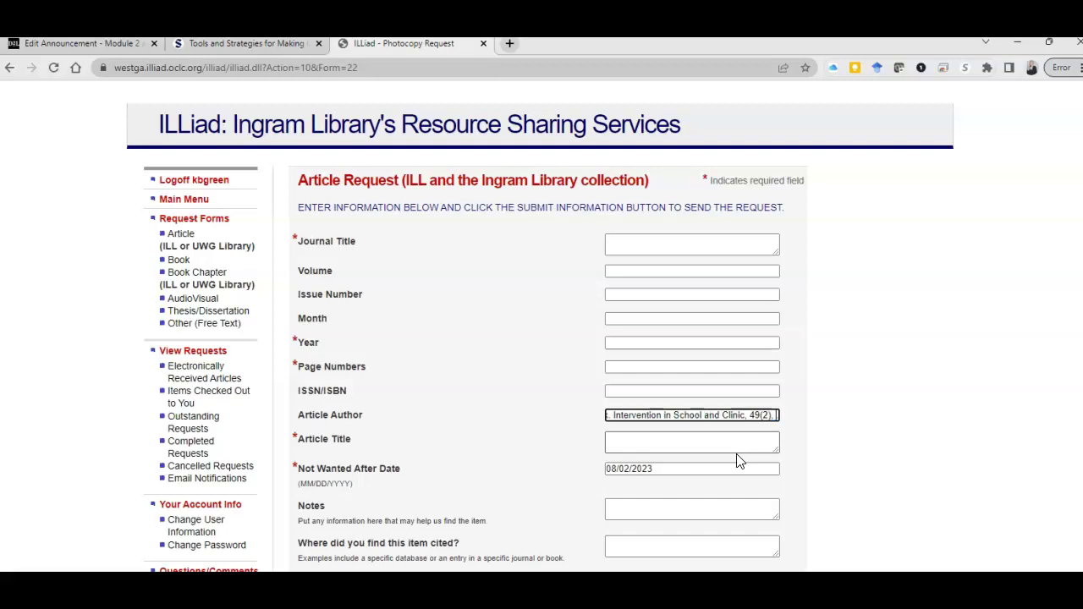
left_click(646, 365)
key("ctrl+v")
Step: Copy 'Intervention in School and Clinic' from the citation into Journal Title
left_click(716, 416)
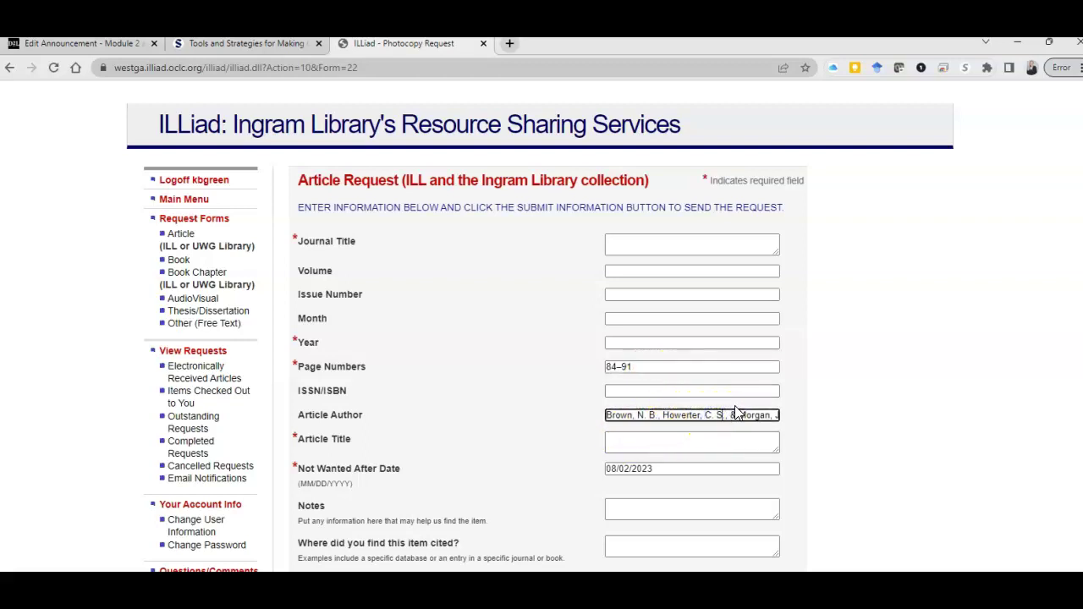
key("Right")
key("Right")
key("Right")
key("Right")
key("Right")
key("Right")
key("Right")
key("Right")
key("Right")
key("Right")
key("Right")
key("Right")
key("Right")
key("Right")
key("Right")
key("Right")
key("Right")
key("Right")
key("Right")
key("Right")
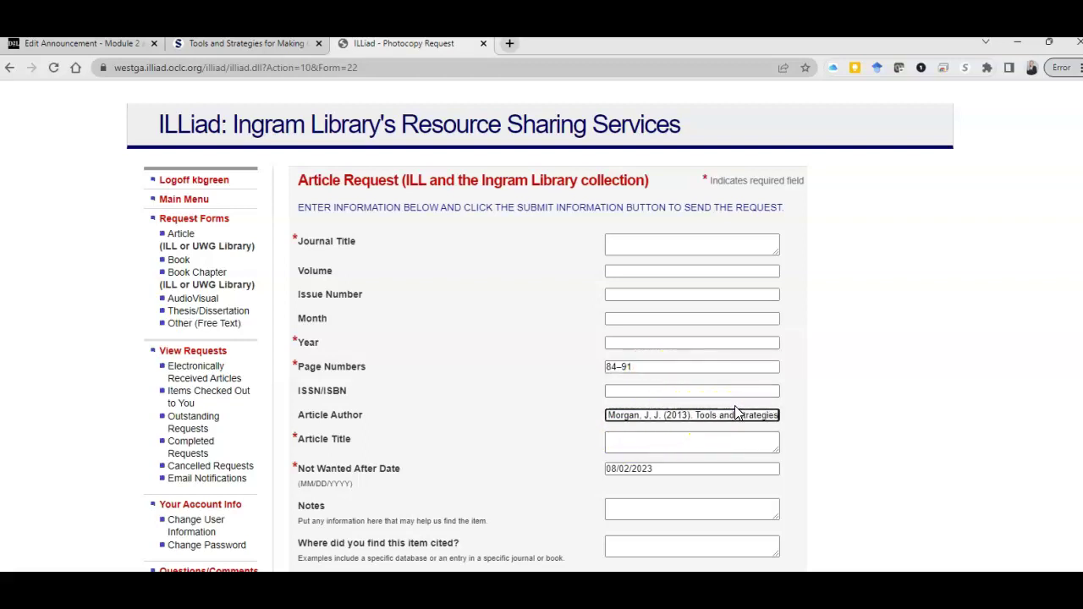
key("Right")
key("Right")
key("Right")
key("Right")
key("Right")
key("Right")
key("Right")
key("Right")
key("Right")
key("Right")
key("Right")
key("Right")
key("Right")
key("Right")
key("Right")
key("Right")
key("Right")
key("Right")
key("Right")
key("Right")
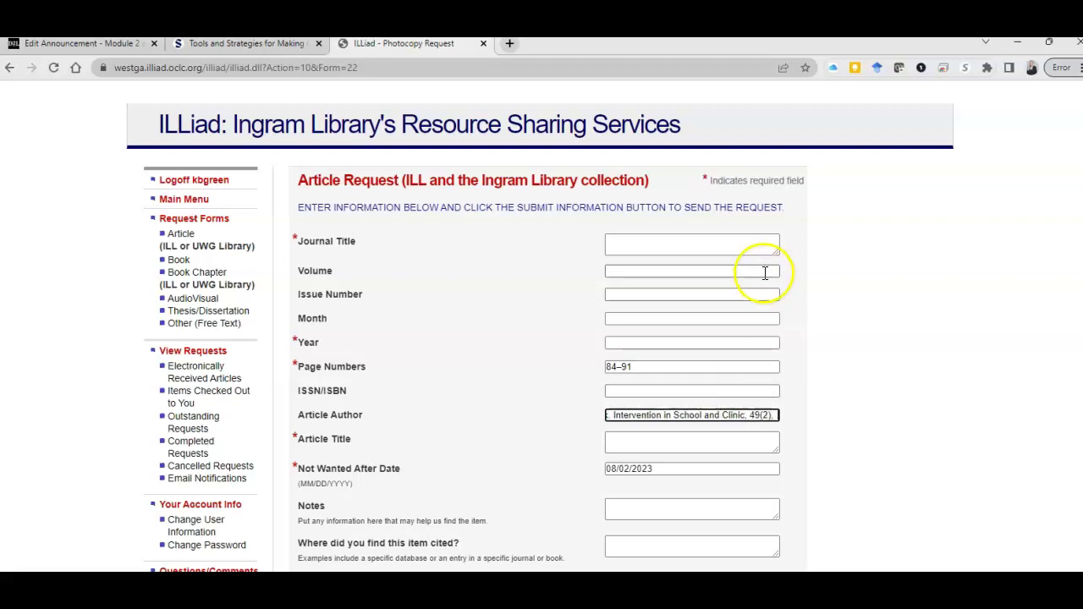
left_click(613, 415)
left_click_drag(613, 415, 723, 415)
right_click(759, 415)
left_click(714, 415)
left_click_drag(630, 414, 732, 414)
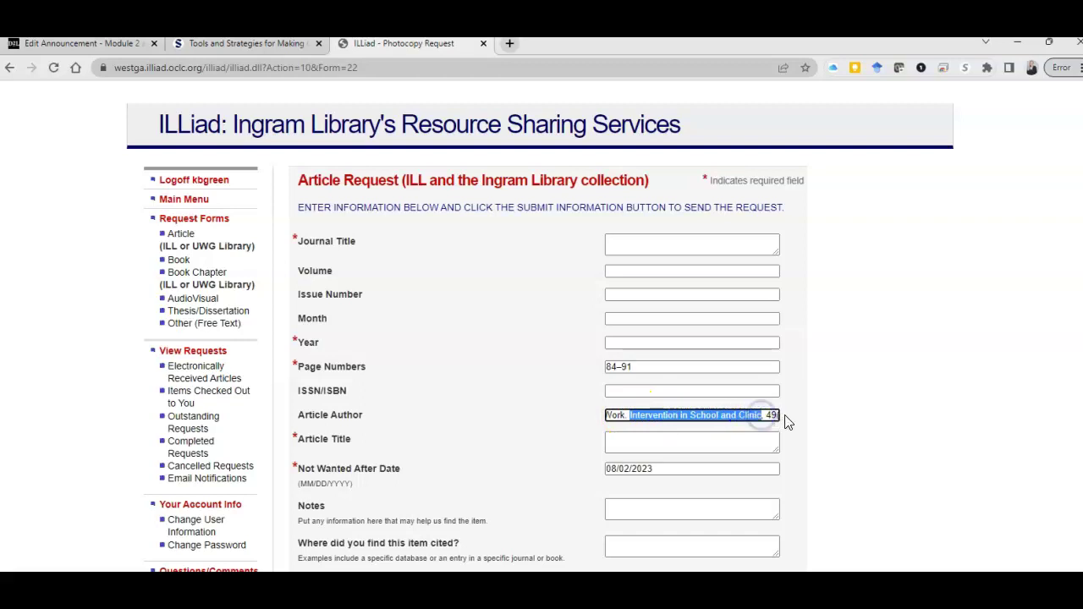
left_click(719, 243)
key("ctrl+v")
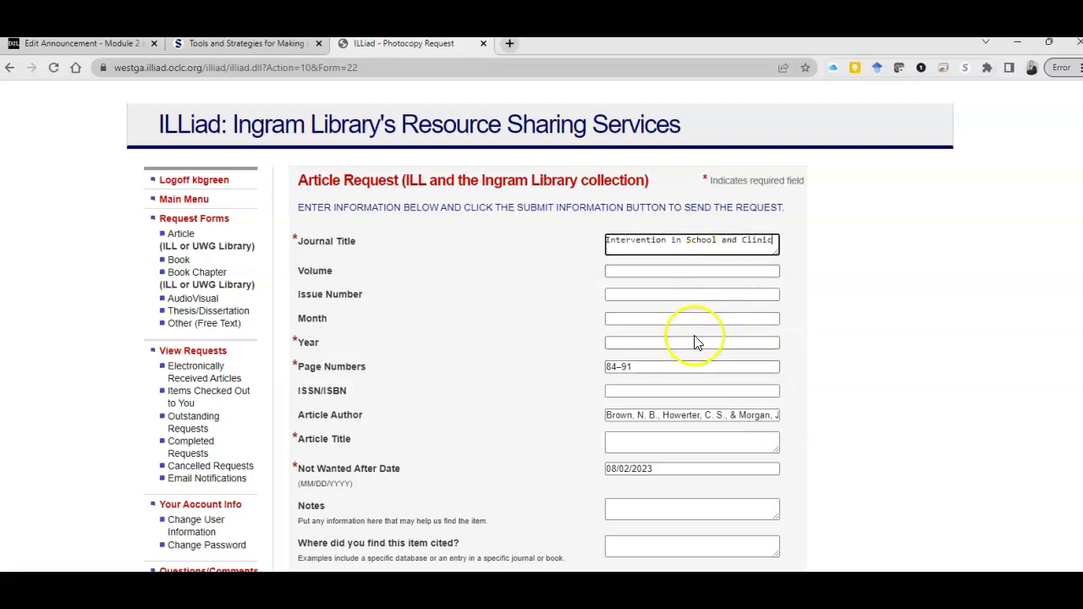
Step: Enter volume 49 and issue 2, and remove them from the author text
left_click(697, 419)
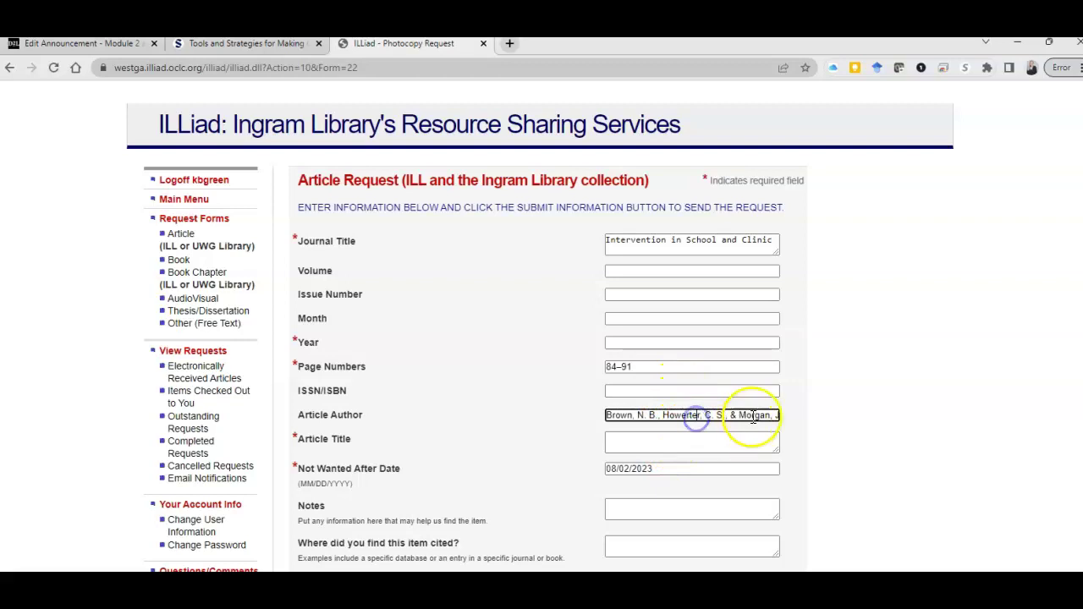
key("Right")
key("Right")
key("Right")
key("Right")
key("Right")
key("Right")
key("Right")
key("Right")
key("Right")
key("Right")
key("Right")
key("Right")
key("Right")
key("Right")
key("Right")
key("Right")
key("Right")
key("Right")
key("Right")
key("Right")
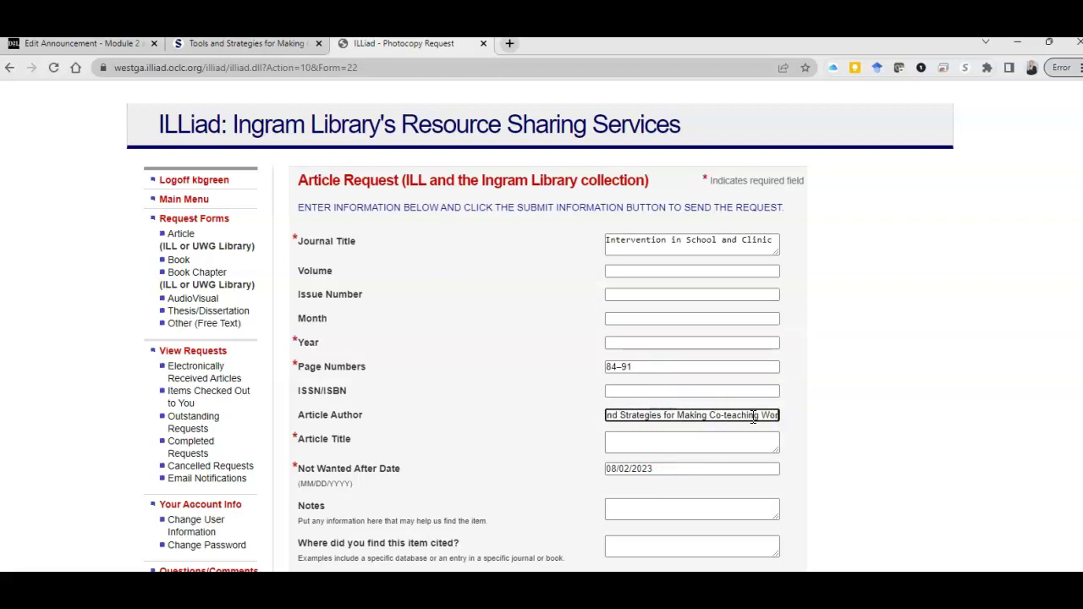
key("Right")
key("Right")
key("Right")
key("Right")
key("Right")
key("Right")
key("Right")
key("Right")
key("Right")
key("Right")
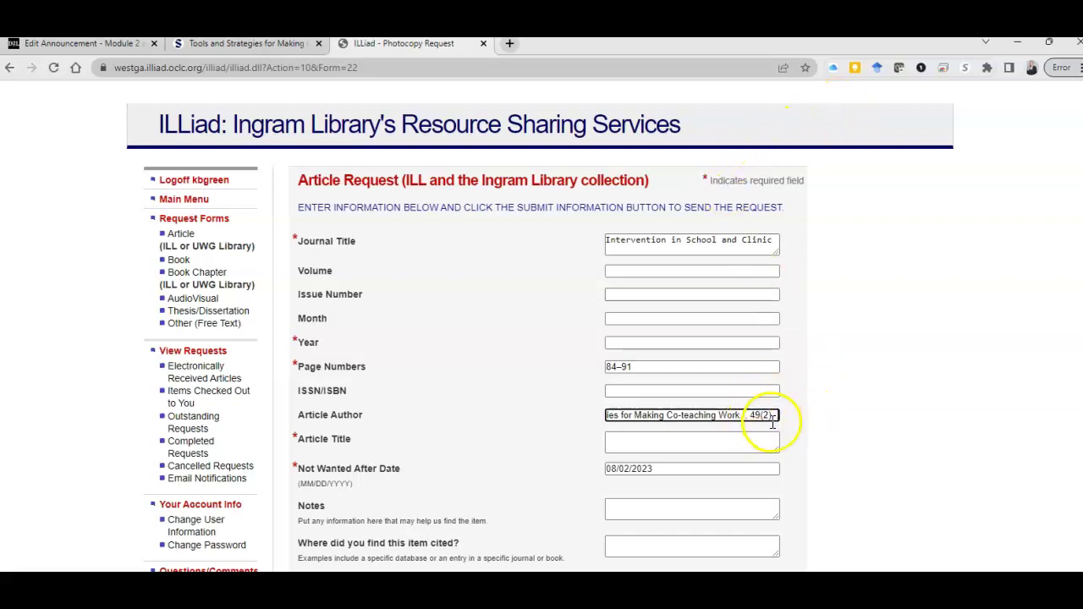
left_click(696, 269)
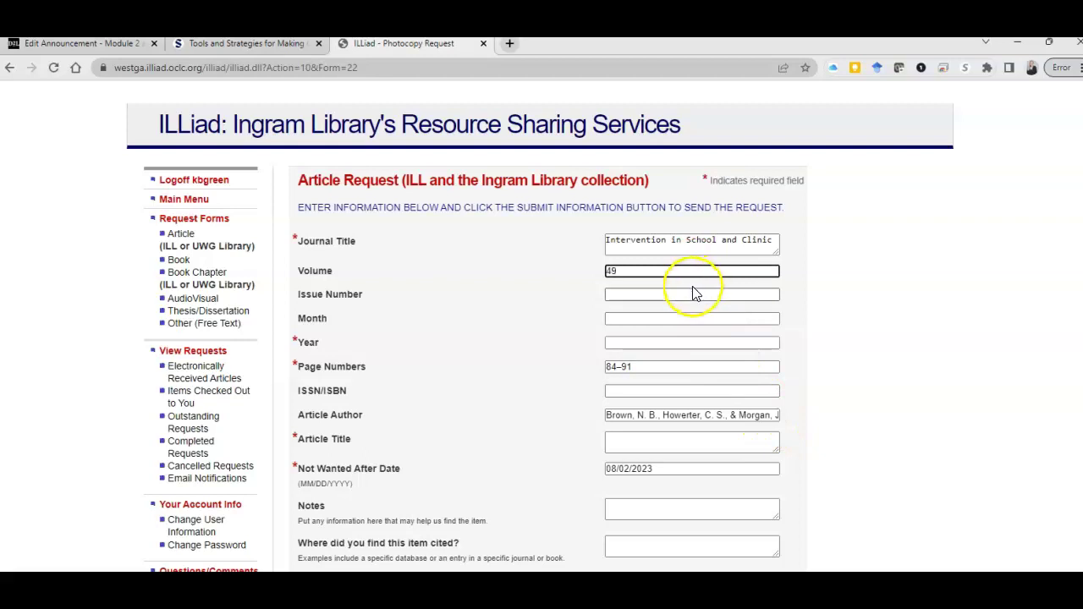
left_click(690, 293)
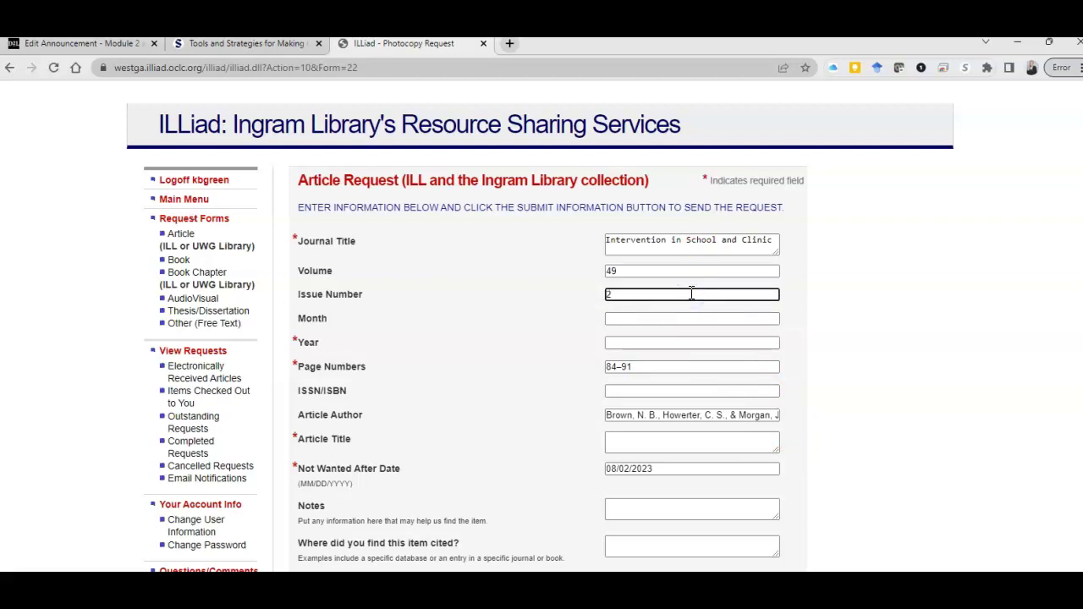
left_click(733, 413)
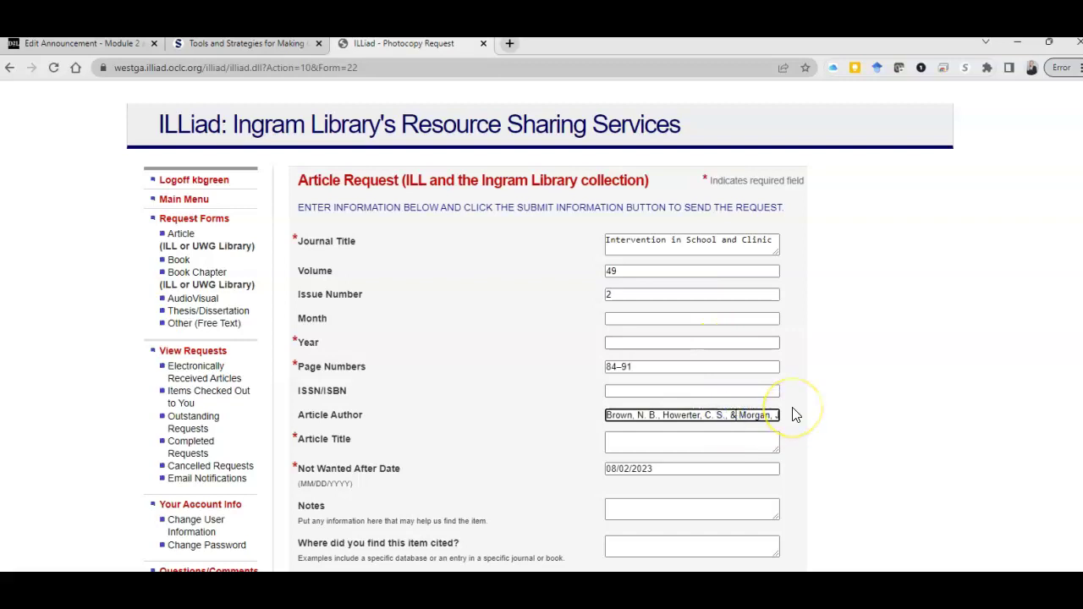
type("d Strategies for Making Co-teac")
type("hing Work. , 49(2),")
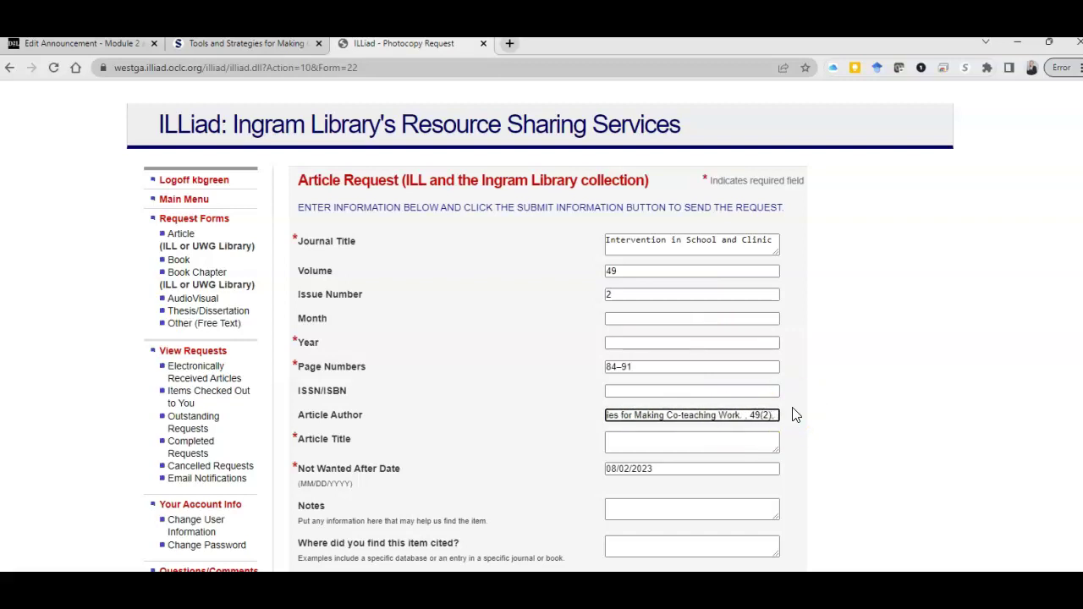
key("BackSpace")
key("BackSpace")
key("BackSpace")
key("BackSpace")
key("BackSpace")
key("BackSpace")
key("BackSpace")
key("BackSpace")
key("BackSpace")
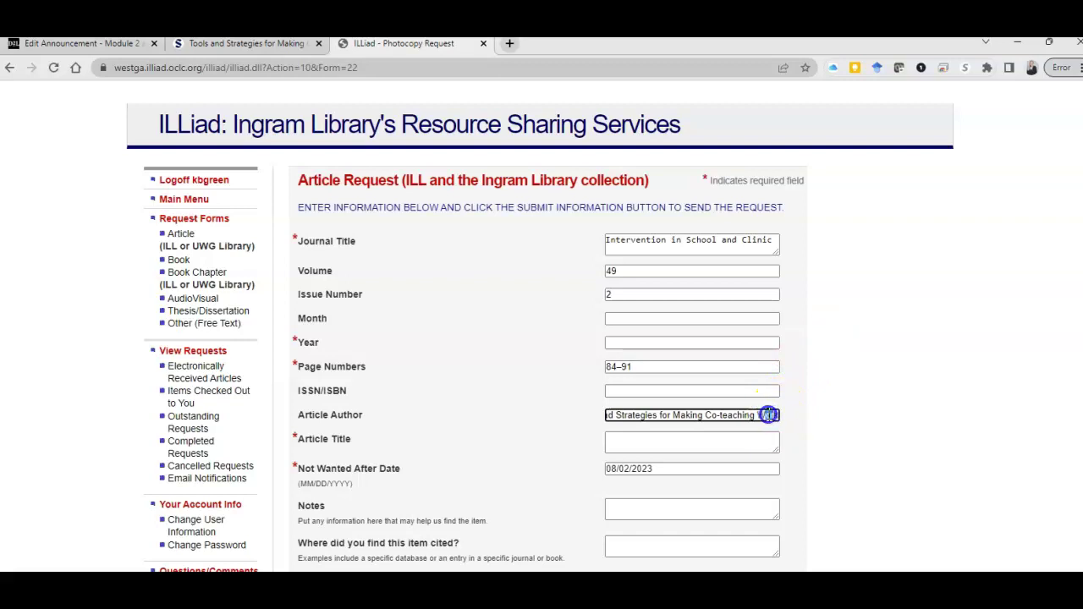
Step: Move 'Tools and Strategies for Making Co-teaching Work' from the author text into Article Title
left_click_drag(778, 415, 658, 409)
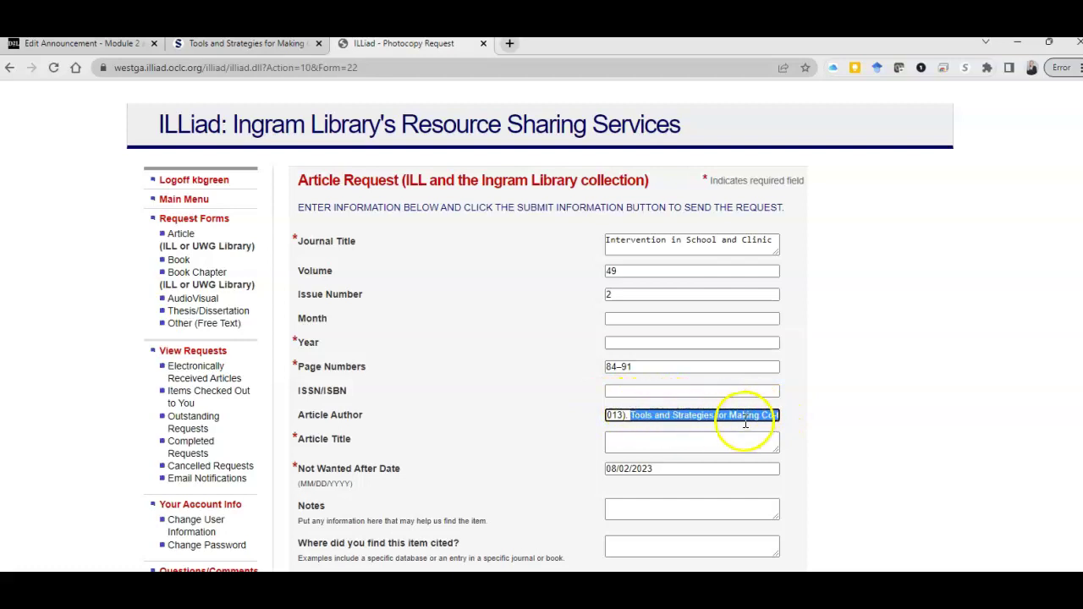
key("ctrl+x")
left_click(689, 442)
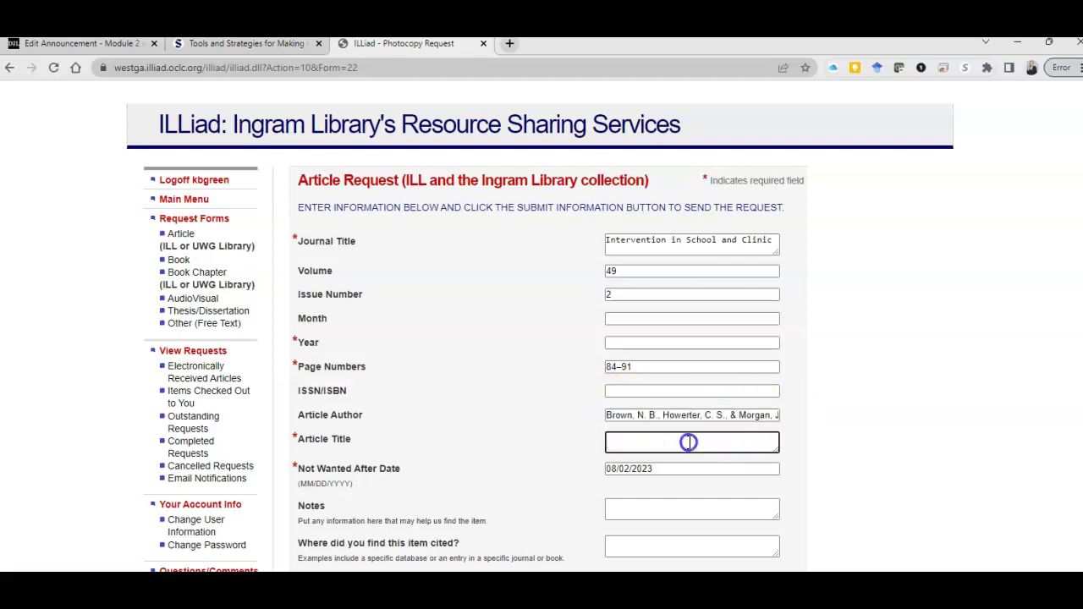
key("ctrl+v")
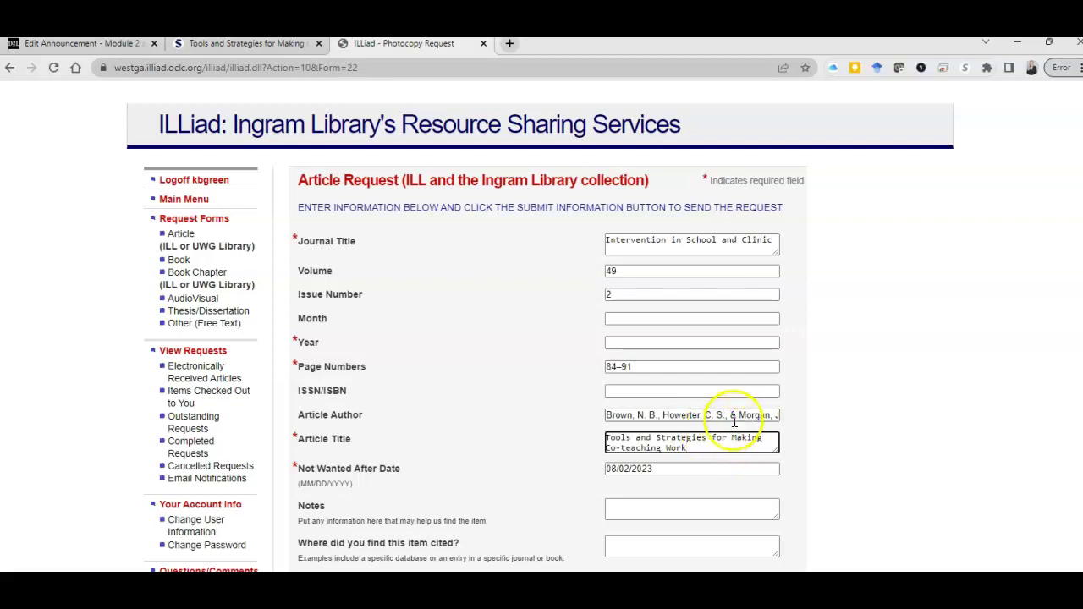
left_click(737, 415)
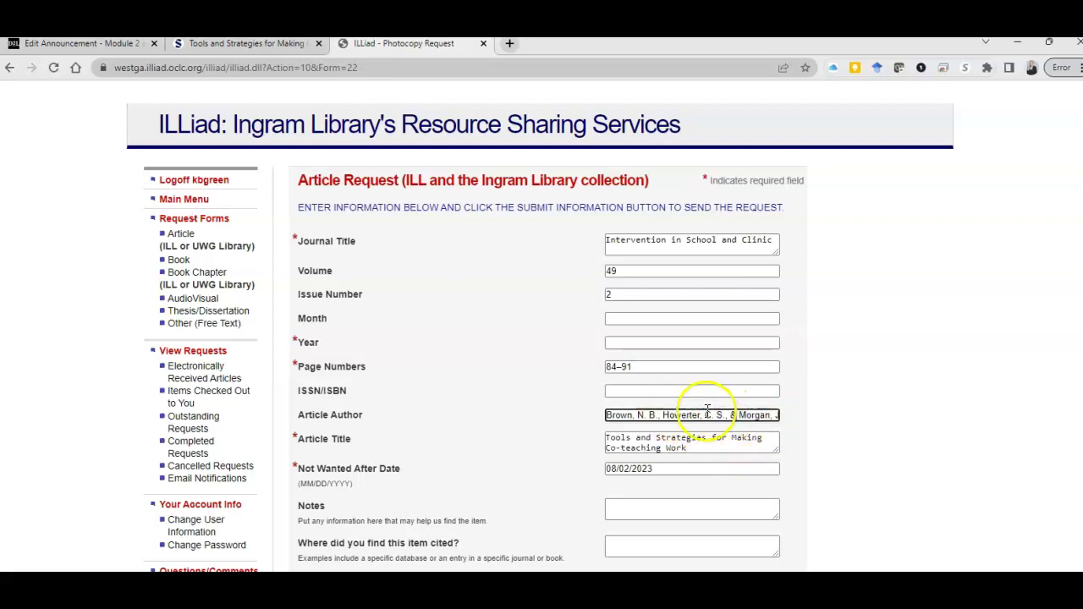
scroll(684, 423, "down", 1)
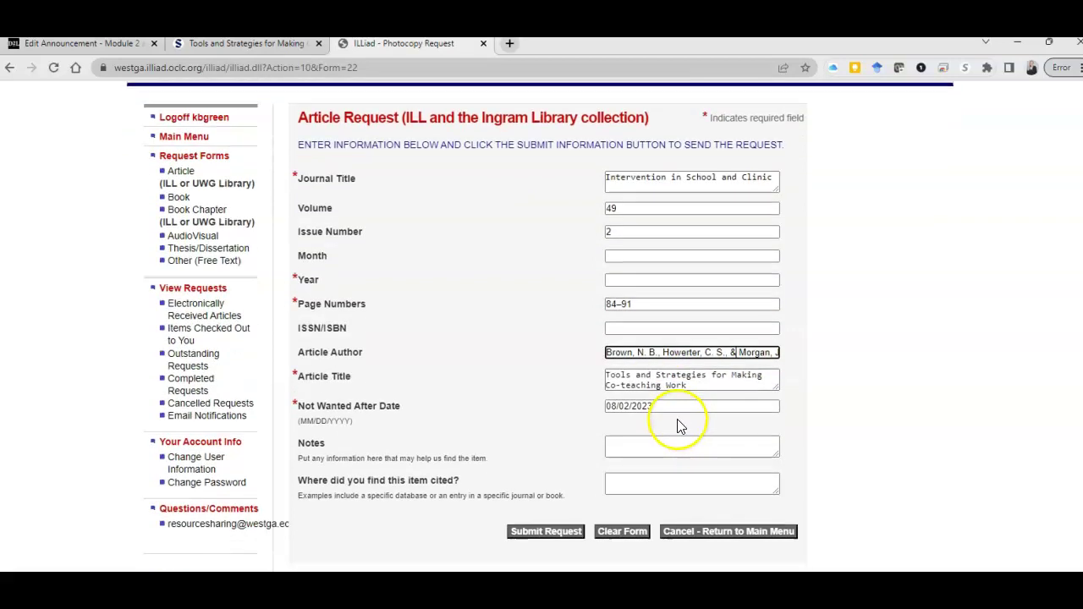
Step: Check Electronically Received Articles and the Article form, then return to the ILLiad Main Menu
triple_click(627, 407)
left_click(612, 411)
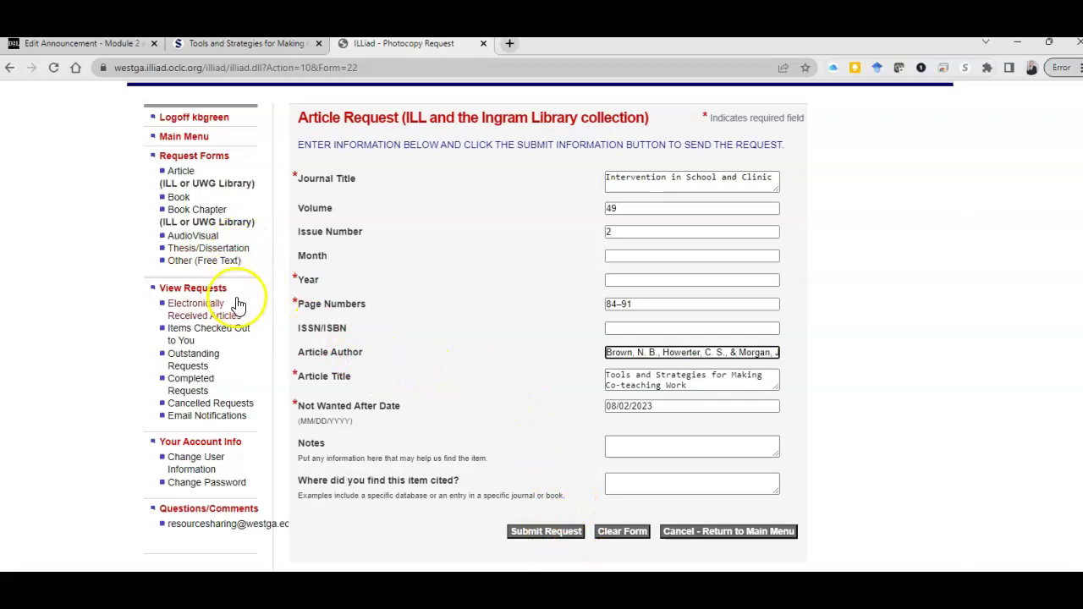
left_click(208, 313)
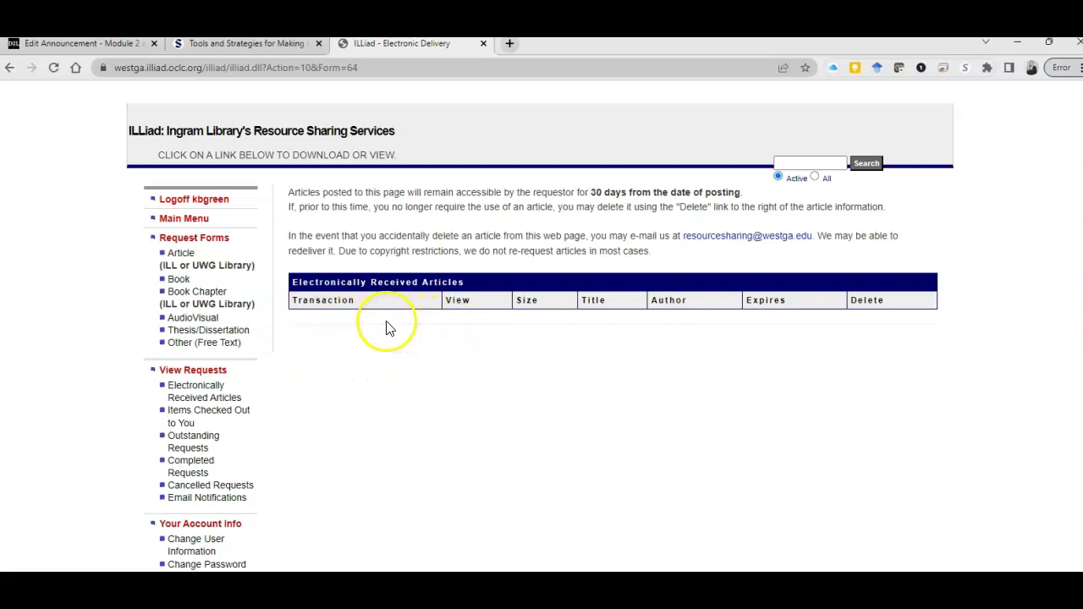
left_click(181, 255)
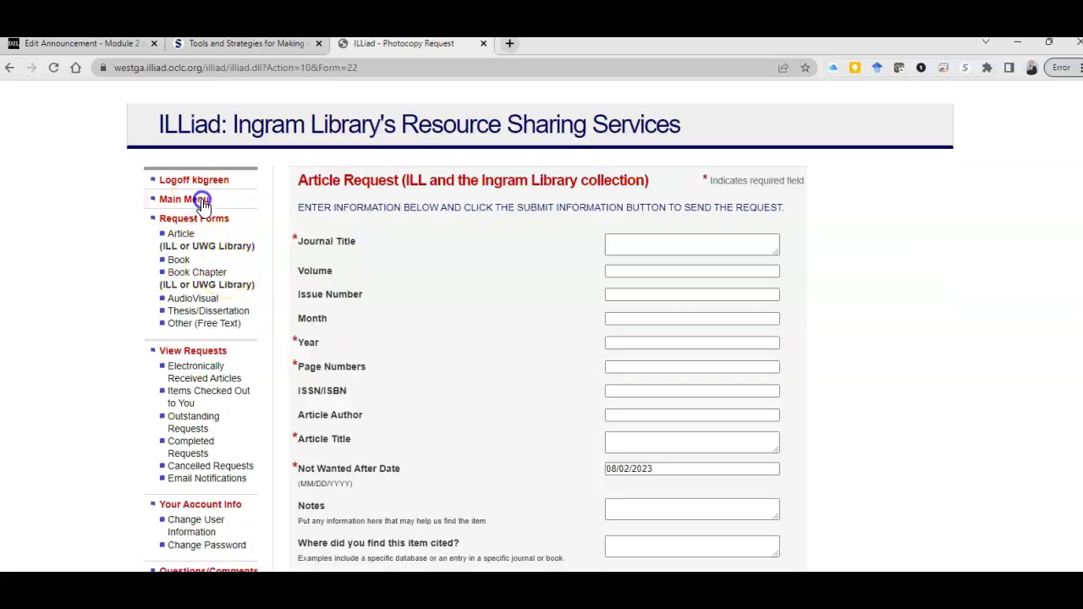
left_click(202, 199)
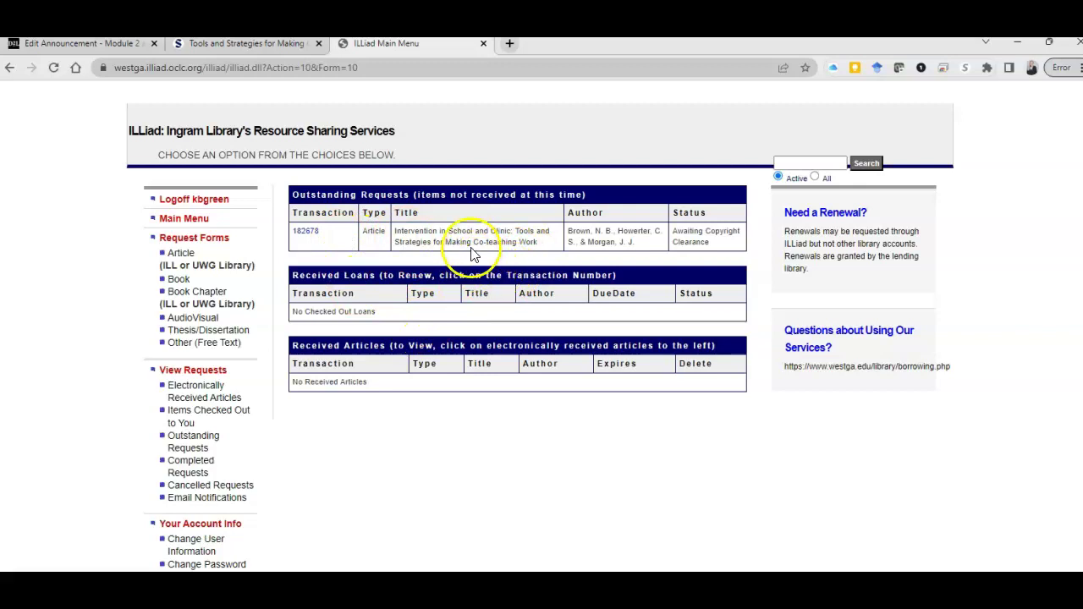
Step: Switch to the SAGE tab and go back to the 2013–2023 co-teaching Scholar results
left_click(287, 47)
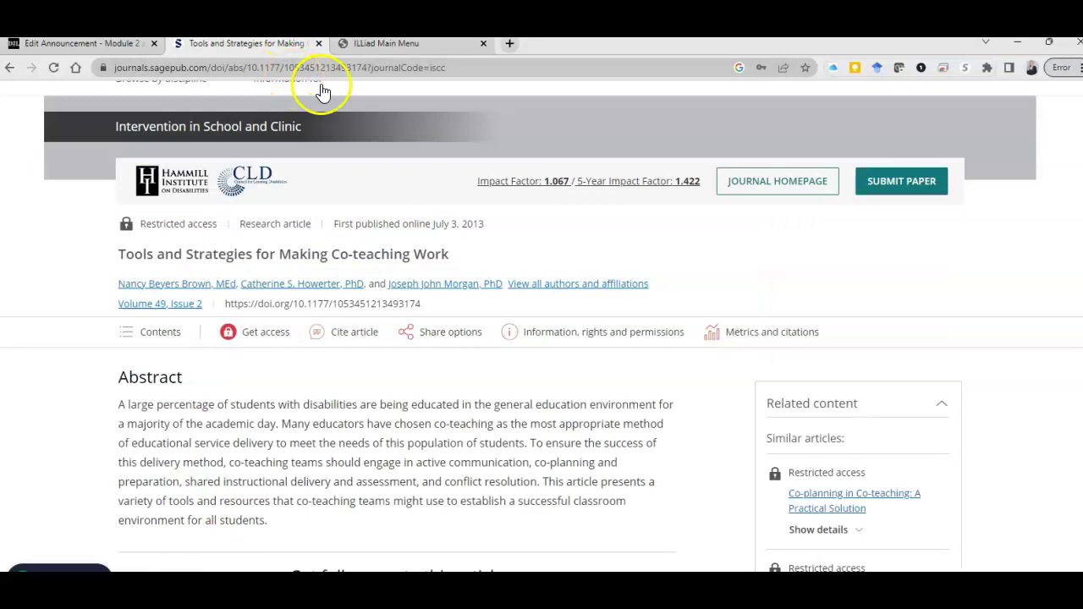
left_click(8, 71)
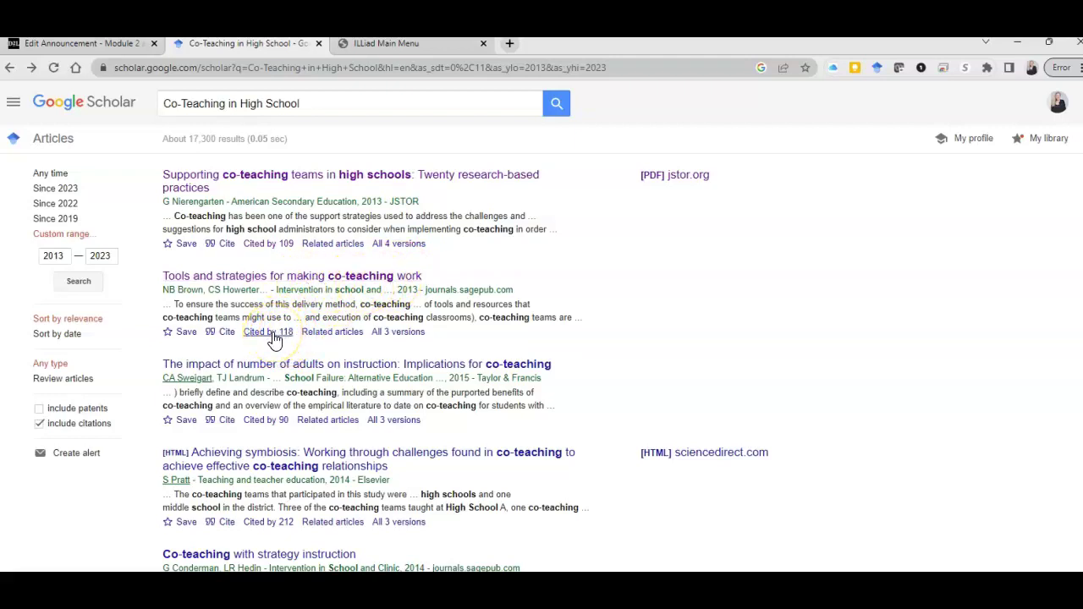
left_click(276, 338)
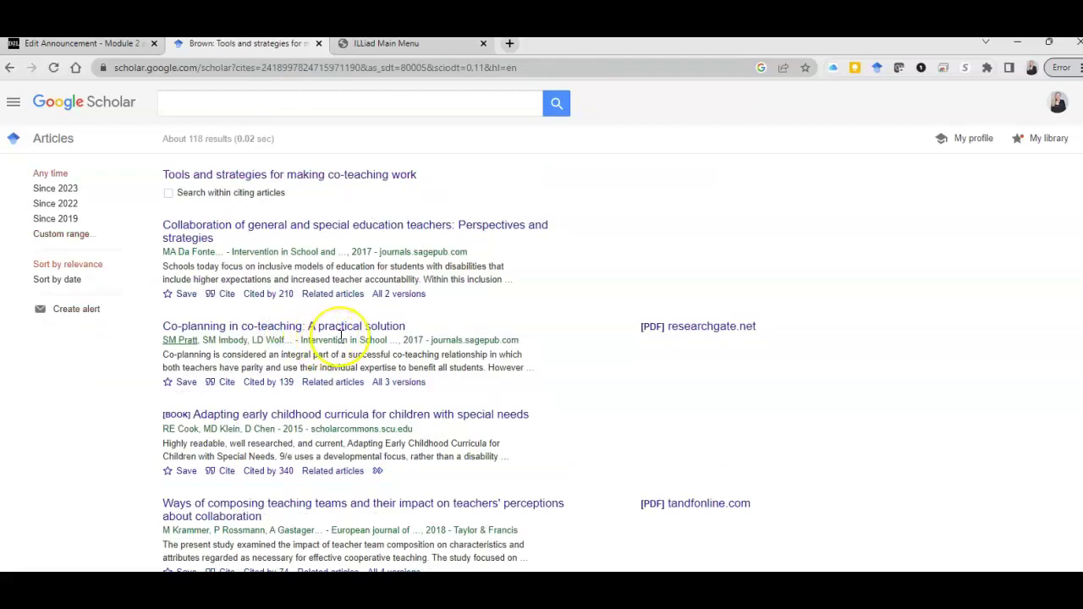
scroll(341, 337, "down", 3)
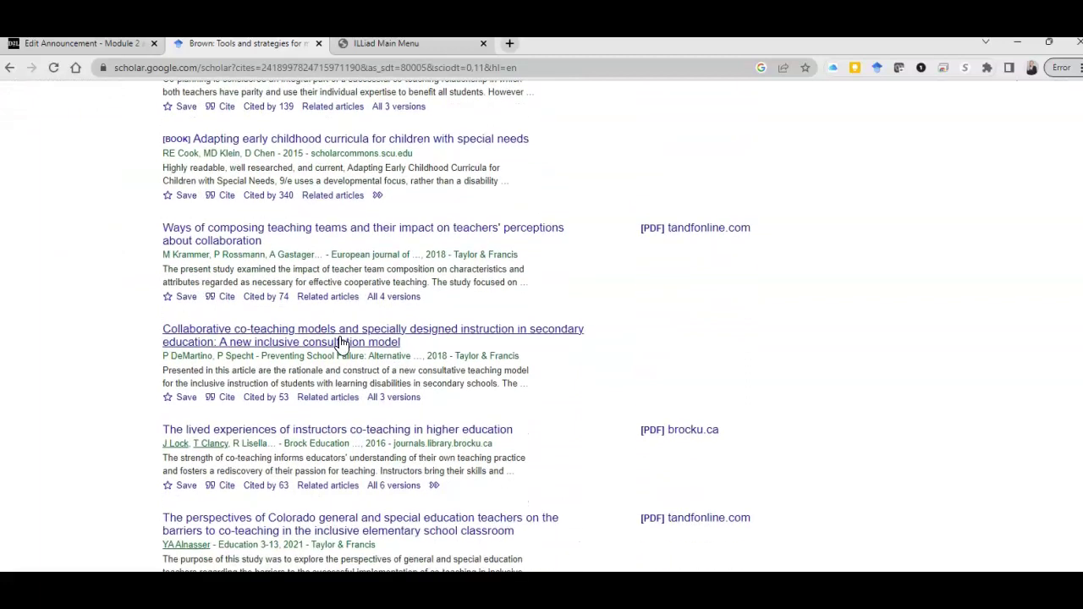
scroll(341, 342, "down", 2)
scroll(341, 343, "down", 2)
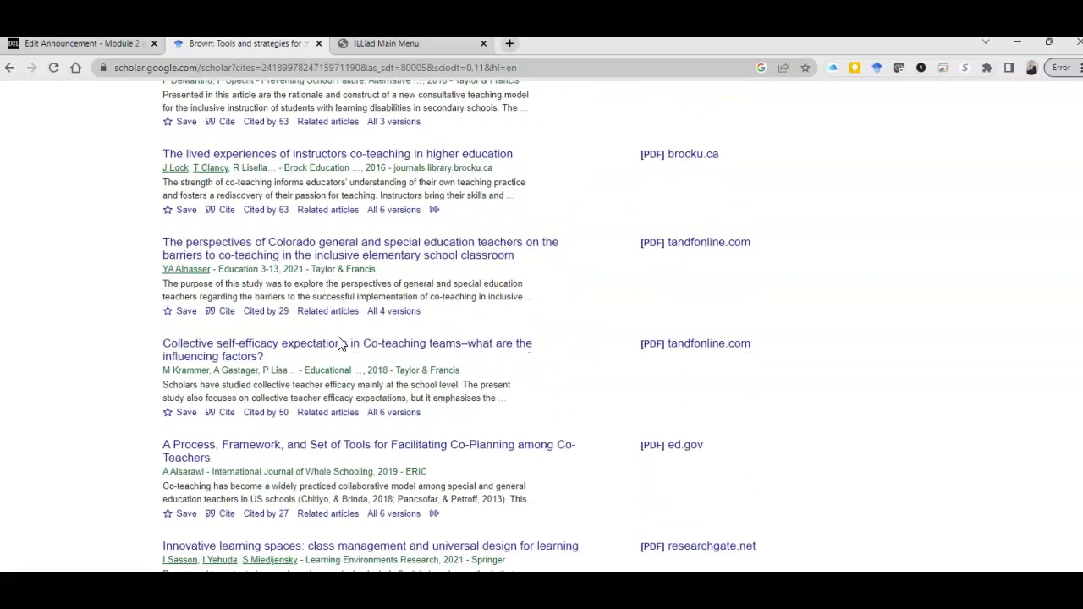
scroll(341, 343, "up", 1)
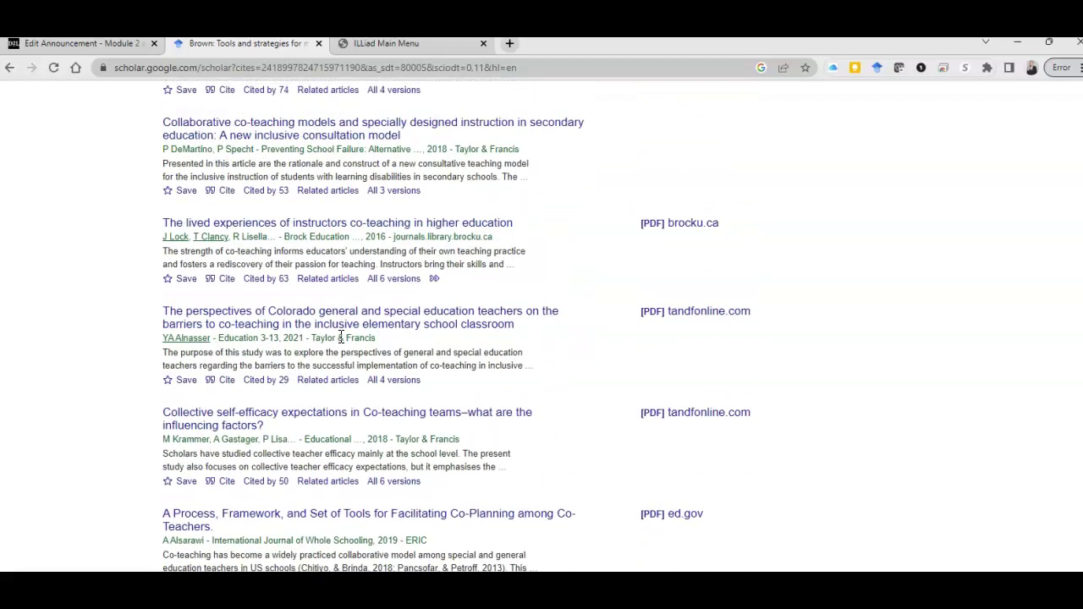
scroll(341, 338, "up", 1)
scroll(364, 315, "up", 1)
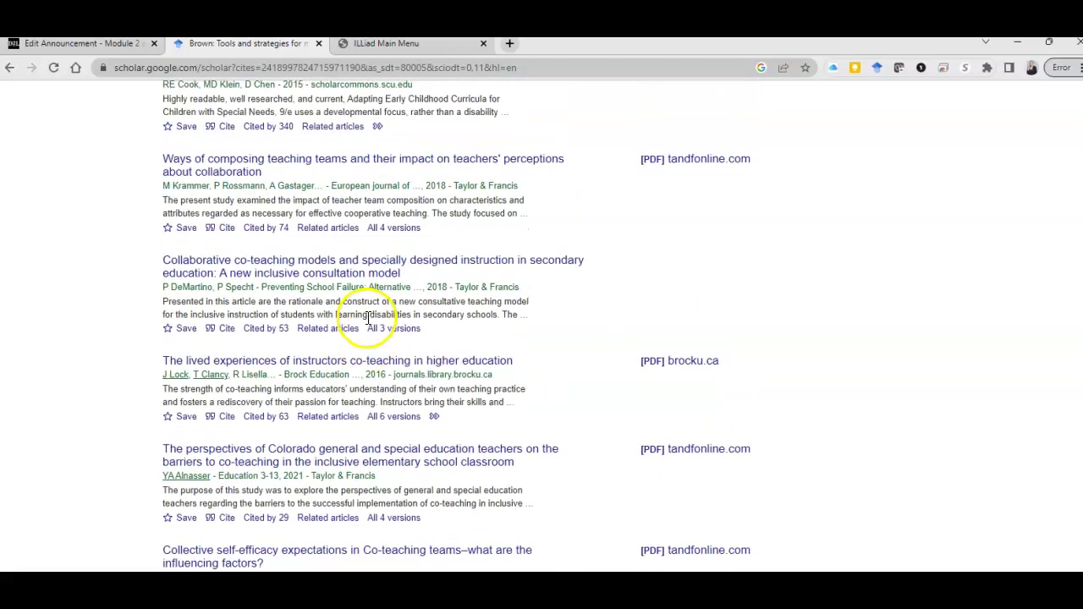
scroll(366, 296, "up", 1)
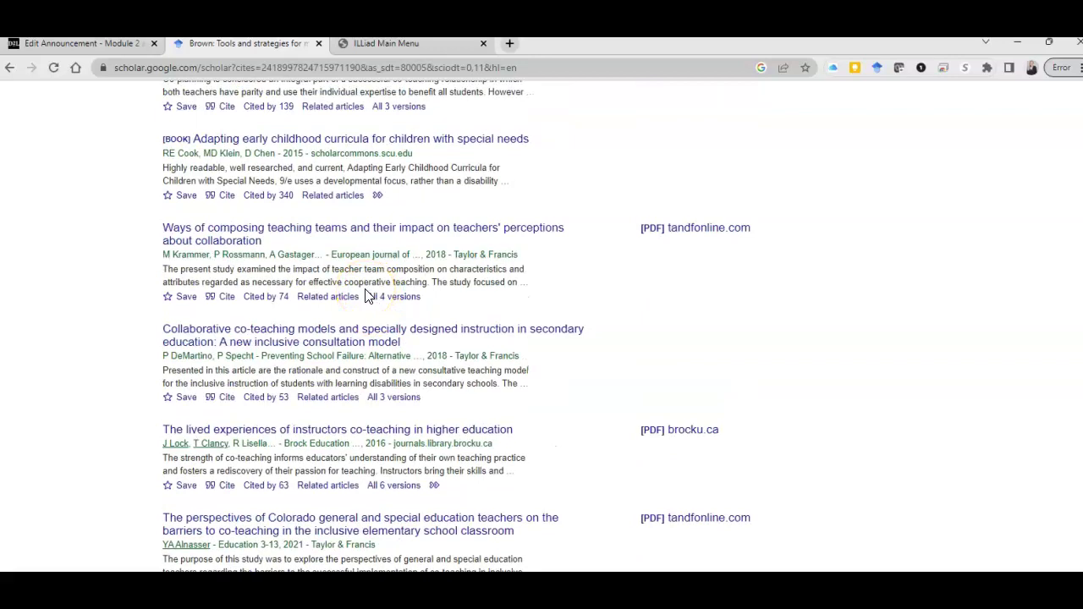
scroll(368, 296, "down", 4)
scroll(373, 296, "down", 1)
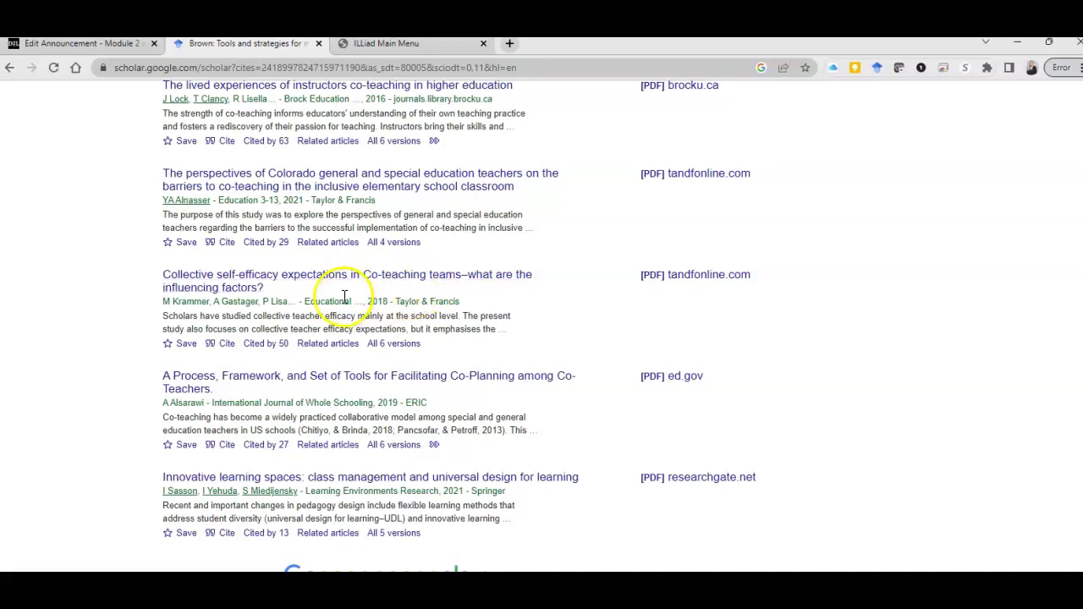
scroll(370, 373, "down", 1)
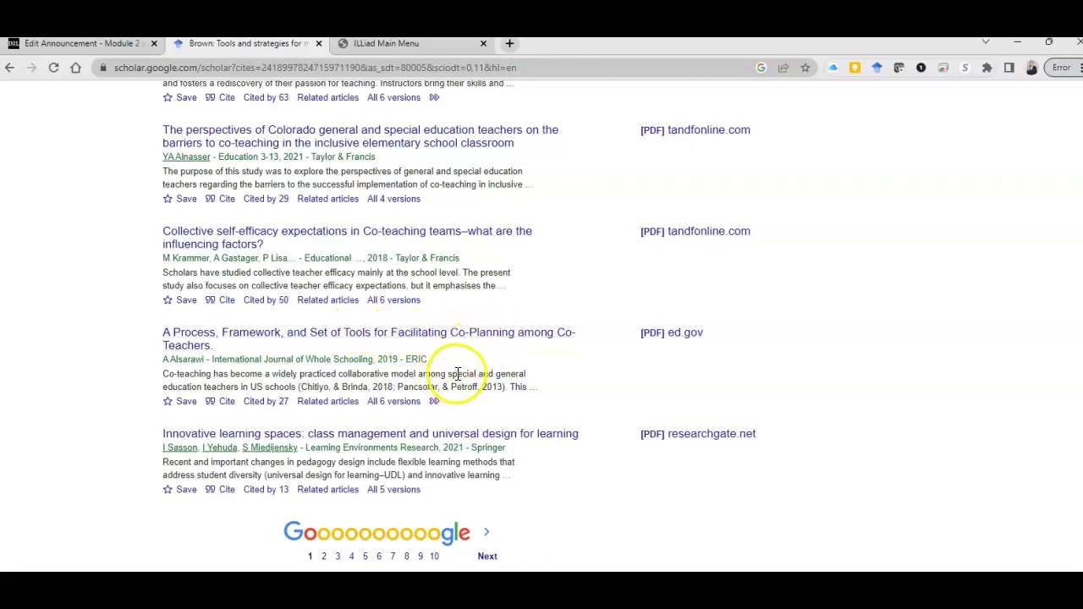
scroll(457, 375, "up", 1)
scroll(458, 381, "down", 1)
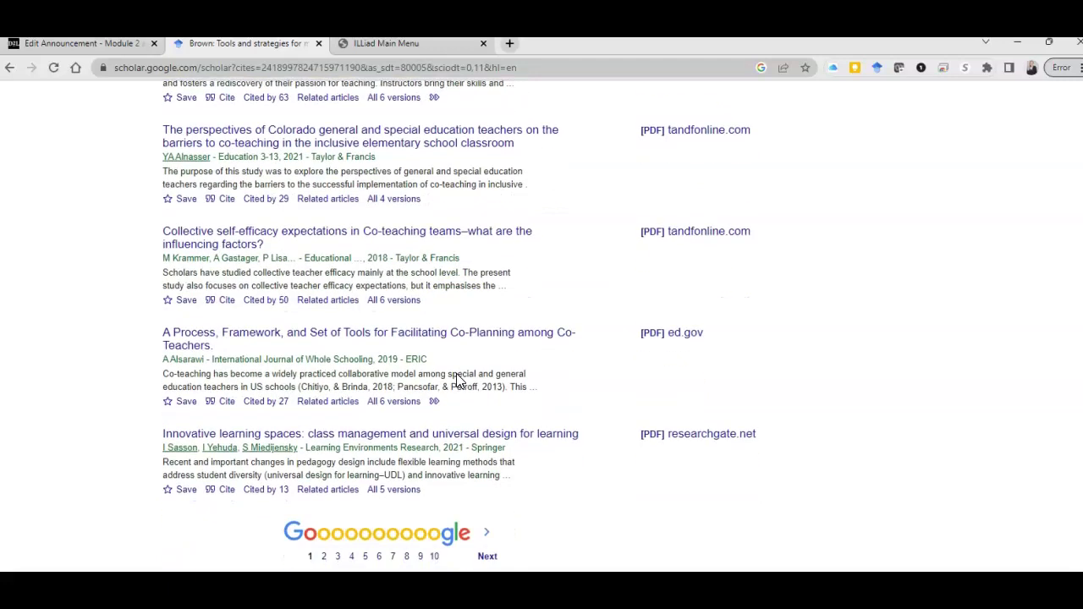
scroll(457, 376, "up", 10)
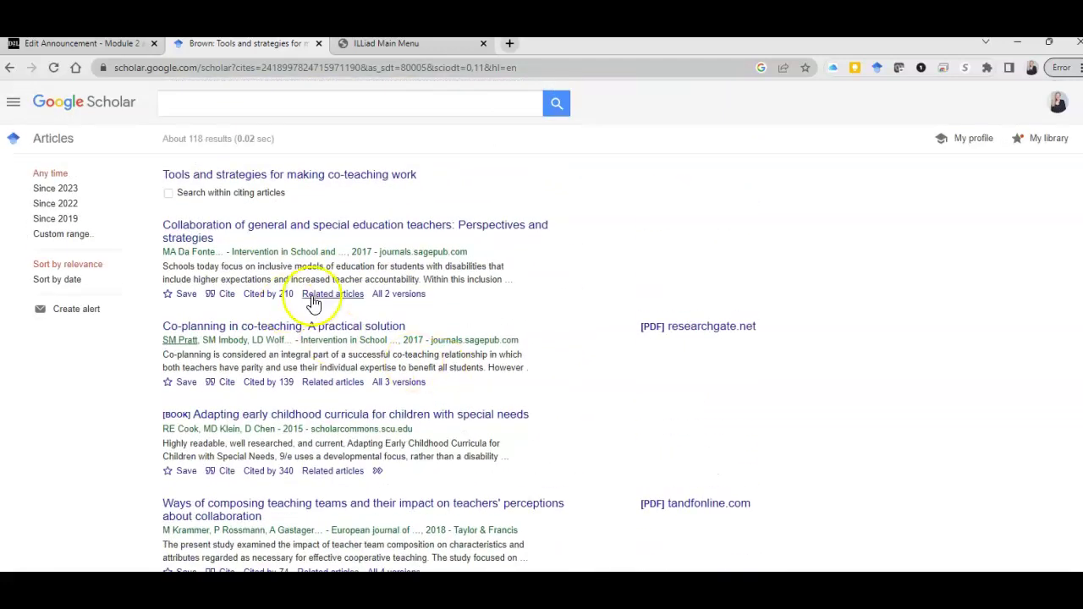
left_click(11, 67)
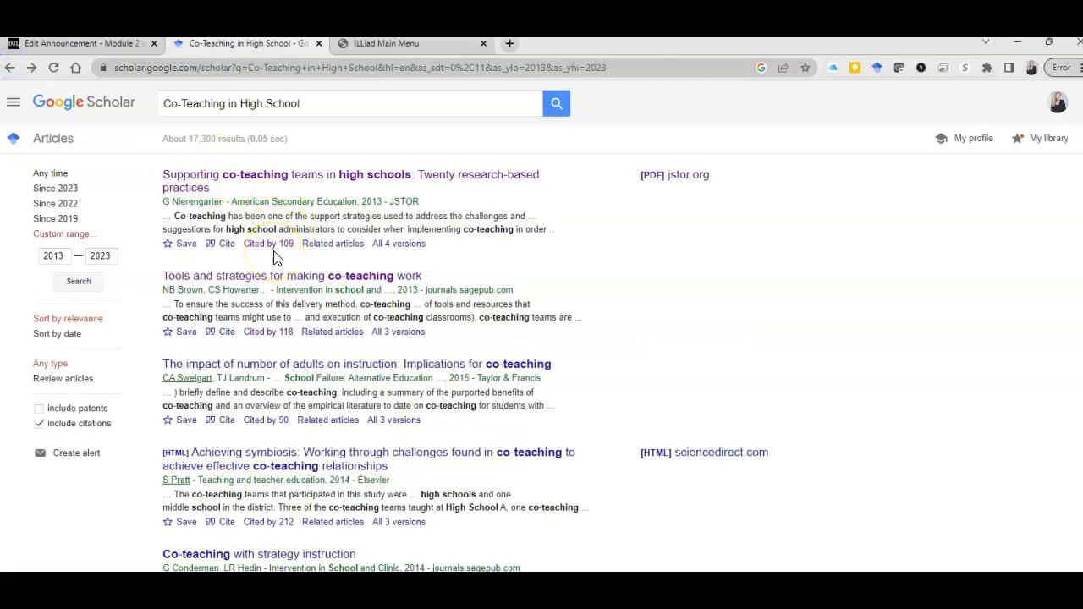
left_click(283, 253)
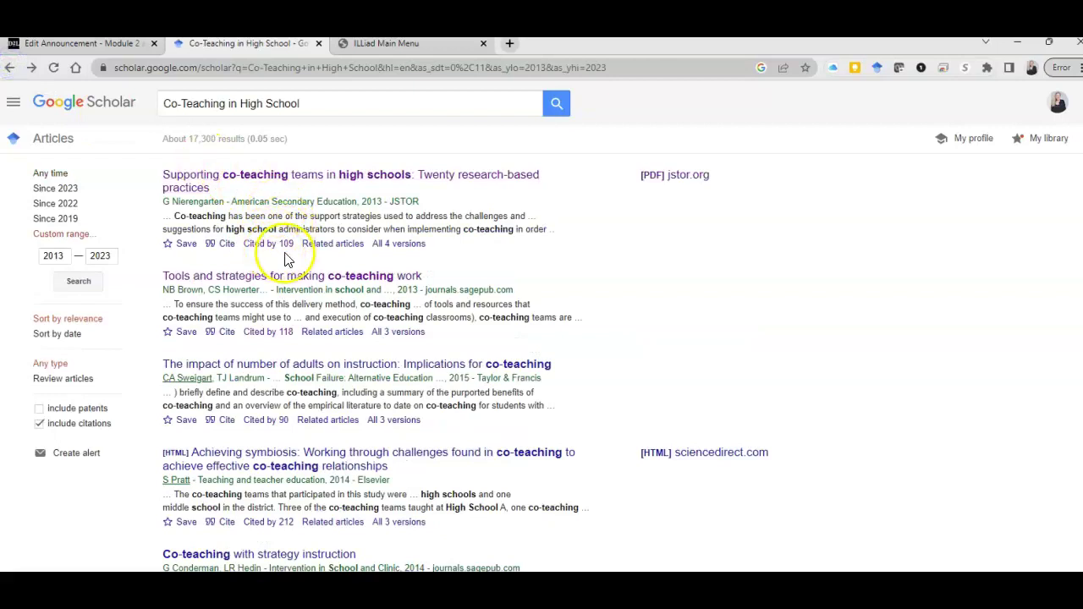
left_click(227, 245)
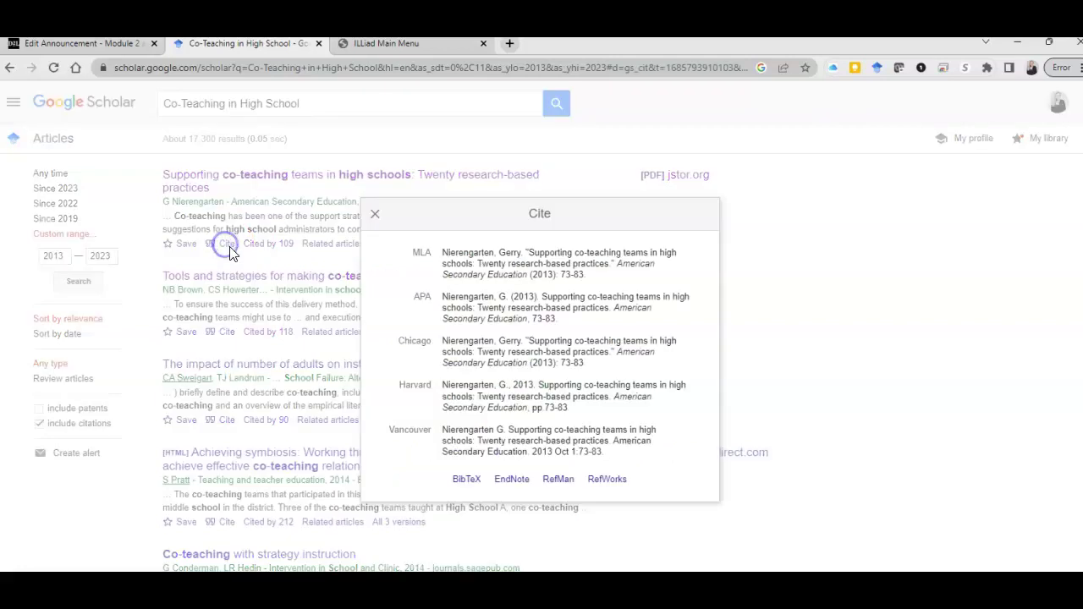
triple_click(573, 308)
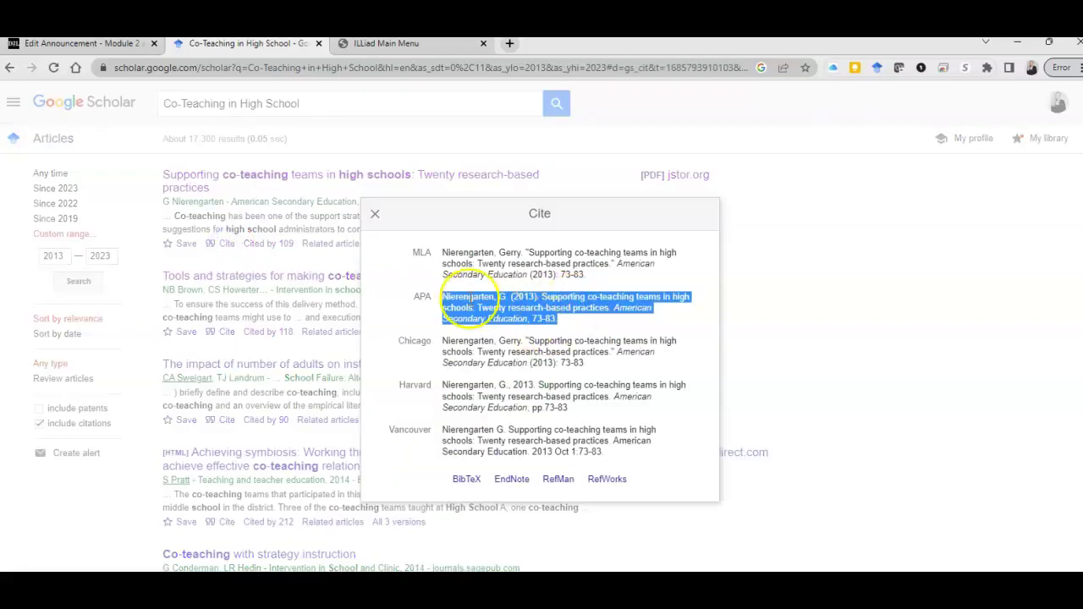
left_click(375, 214)
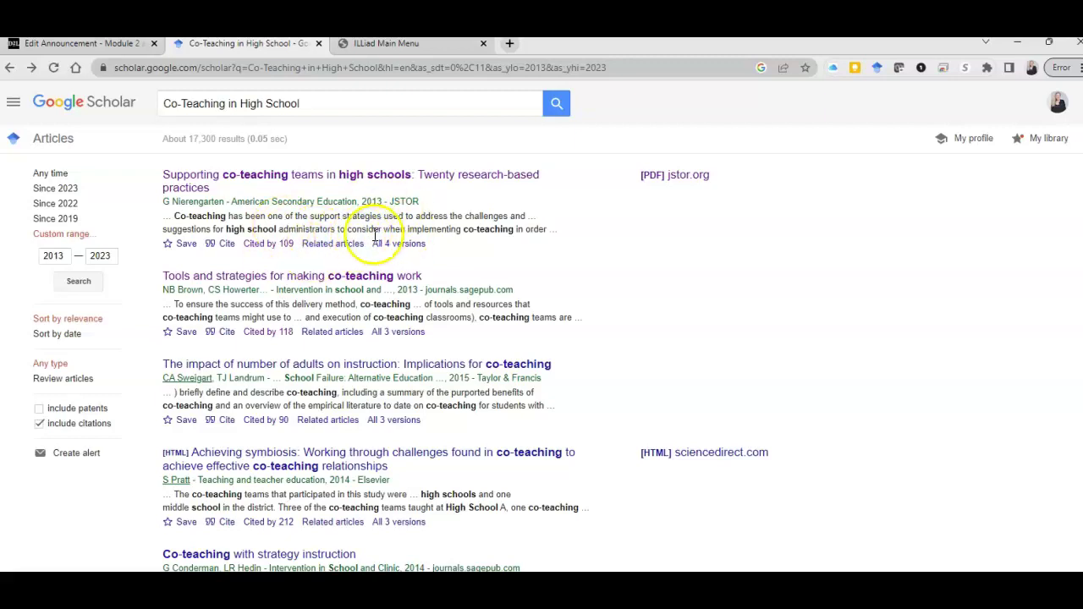
Step: In a new tab, reach Ingram Library via the UWG site search and open Start Live Chat
left_click(440, 46)
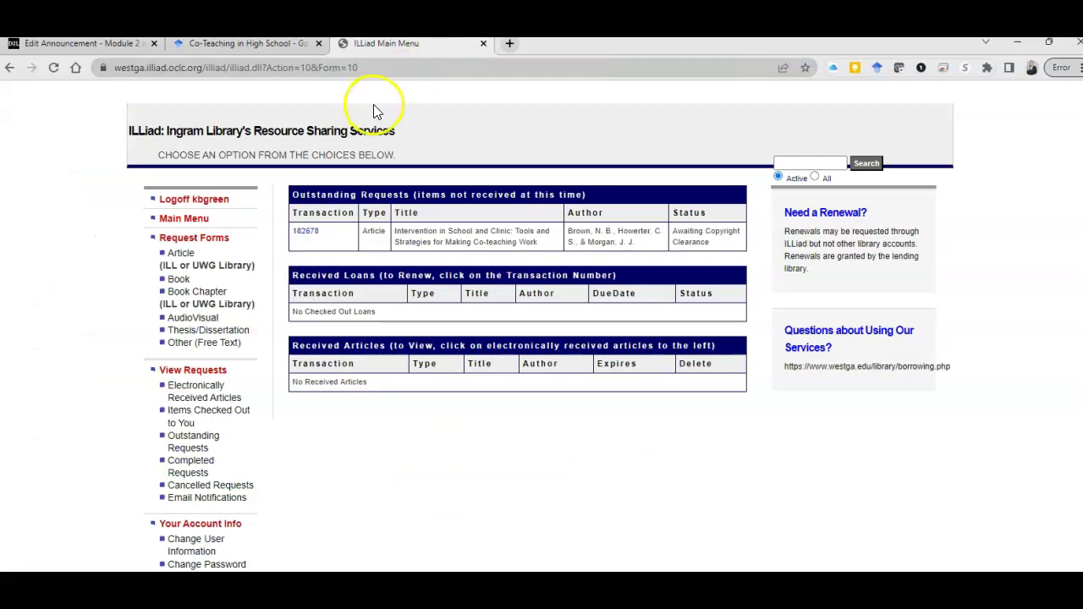
left_click(510, 43)
left_click(495, 63)
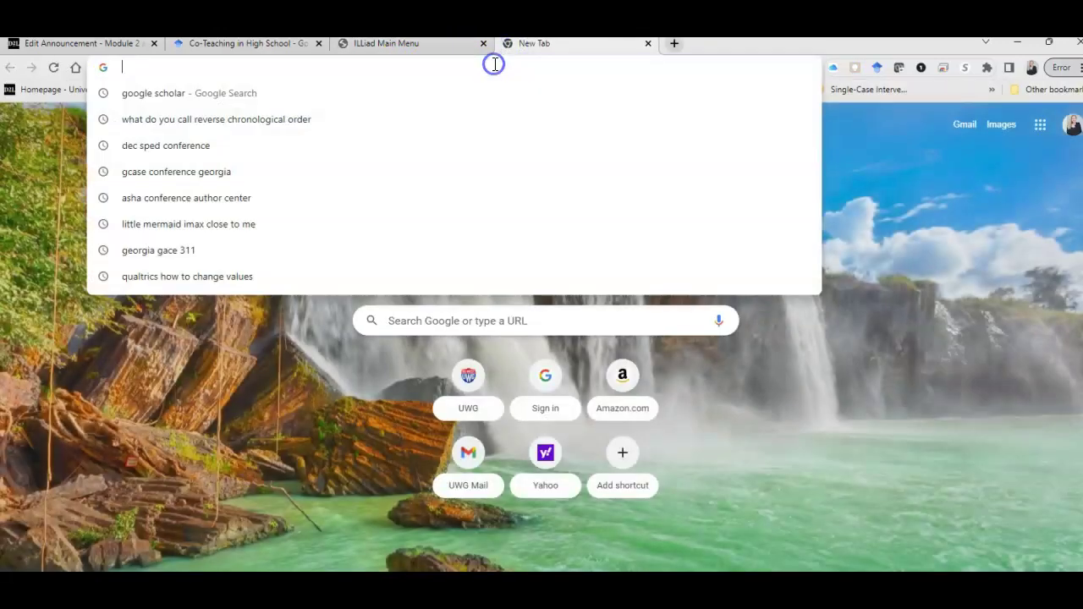
left_click(459, 377)
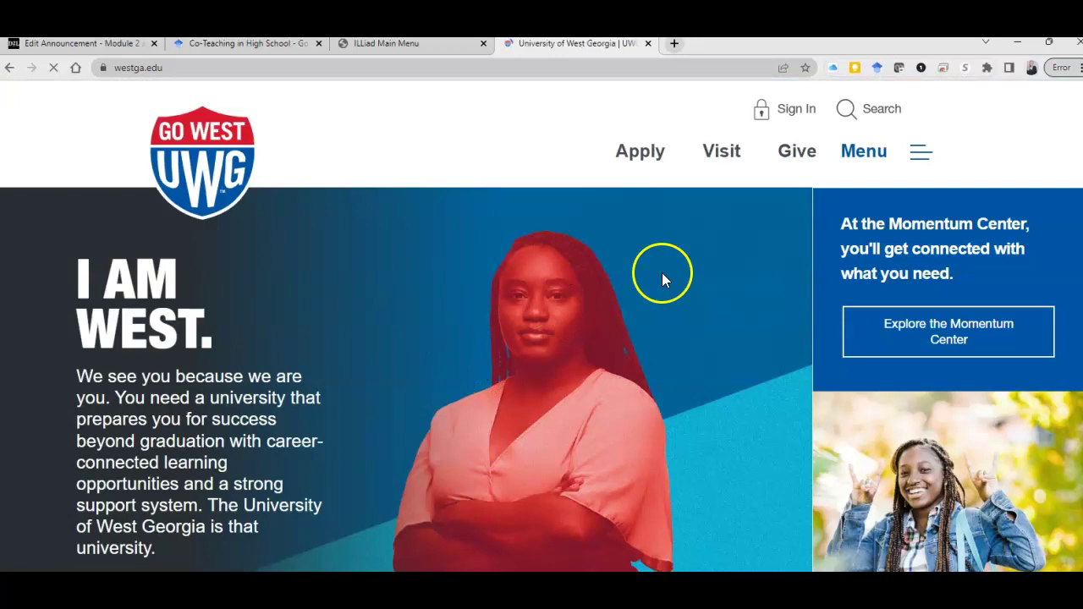
left_click(899, 109)
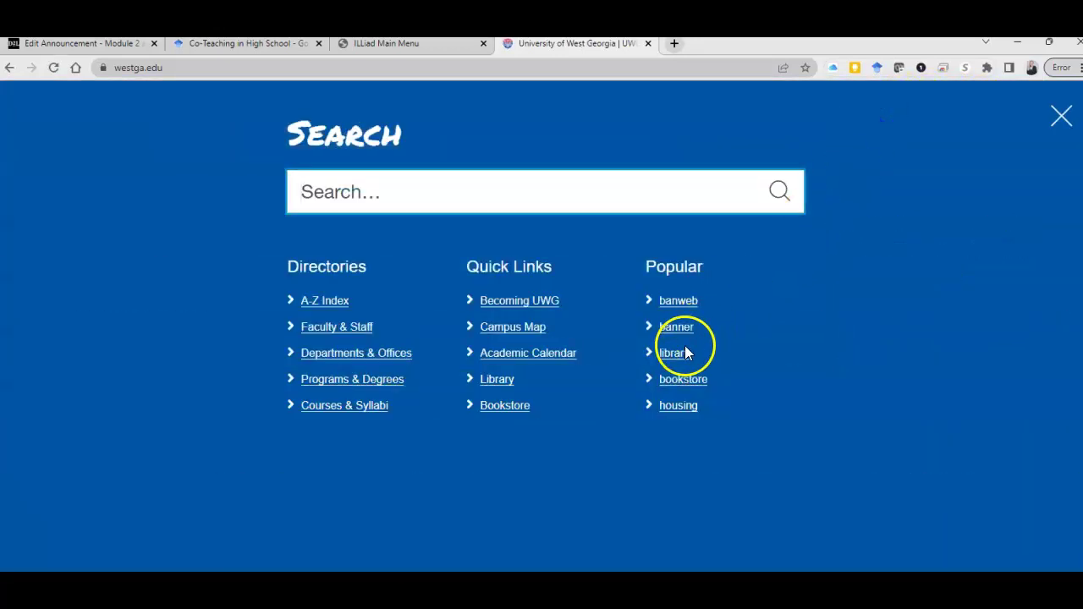
left_click(677, 353)
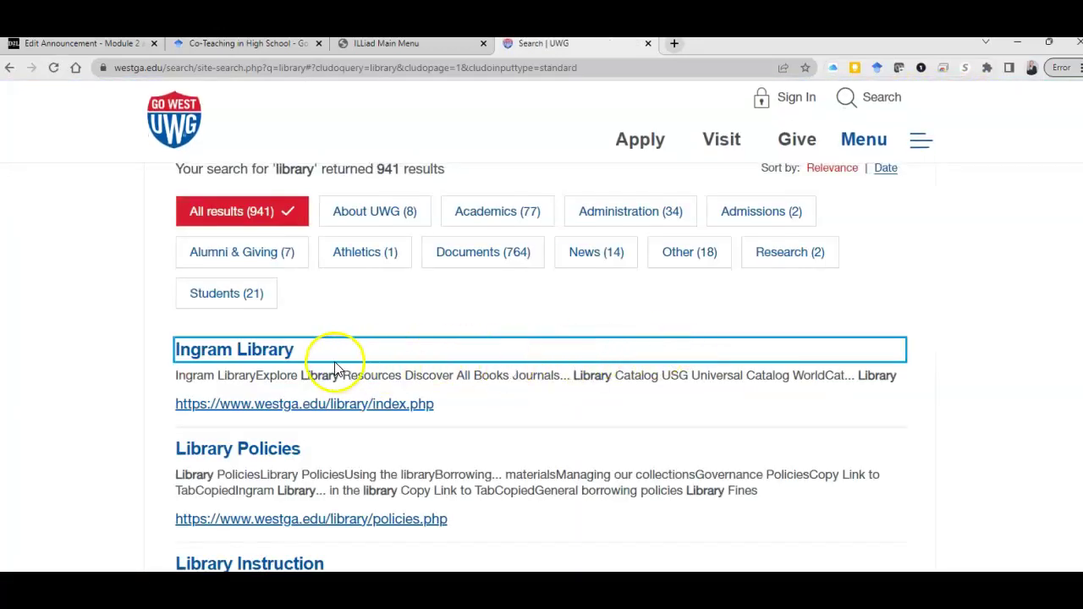
left_click(318, 359)
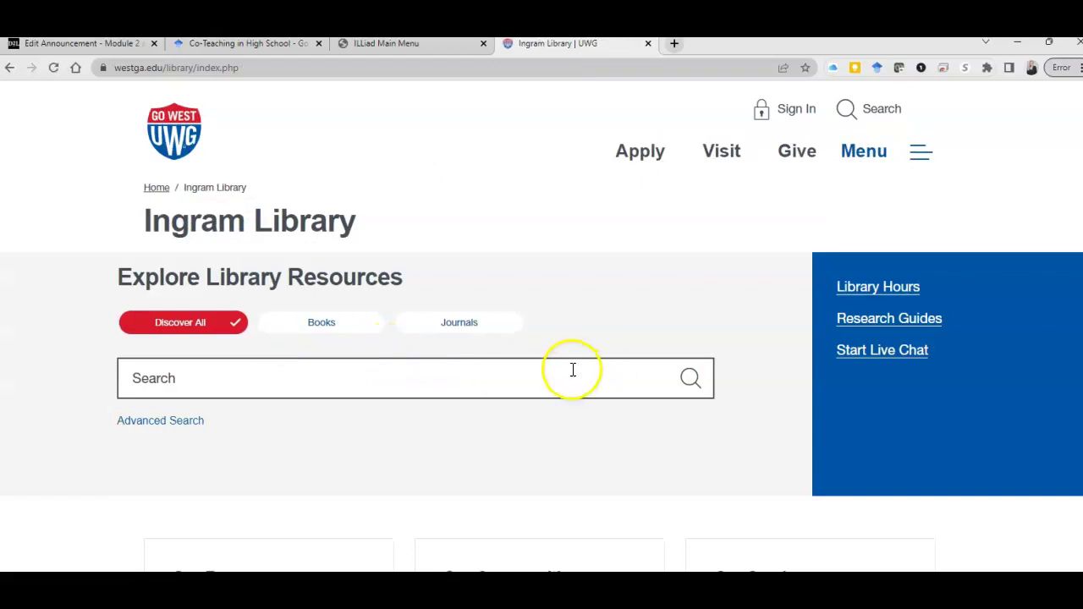
left_click(921, 356)
Step: Paste the copied article title into Your Question, then delete it
left_click(912, 356)
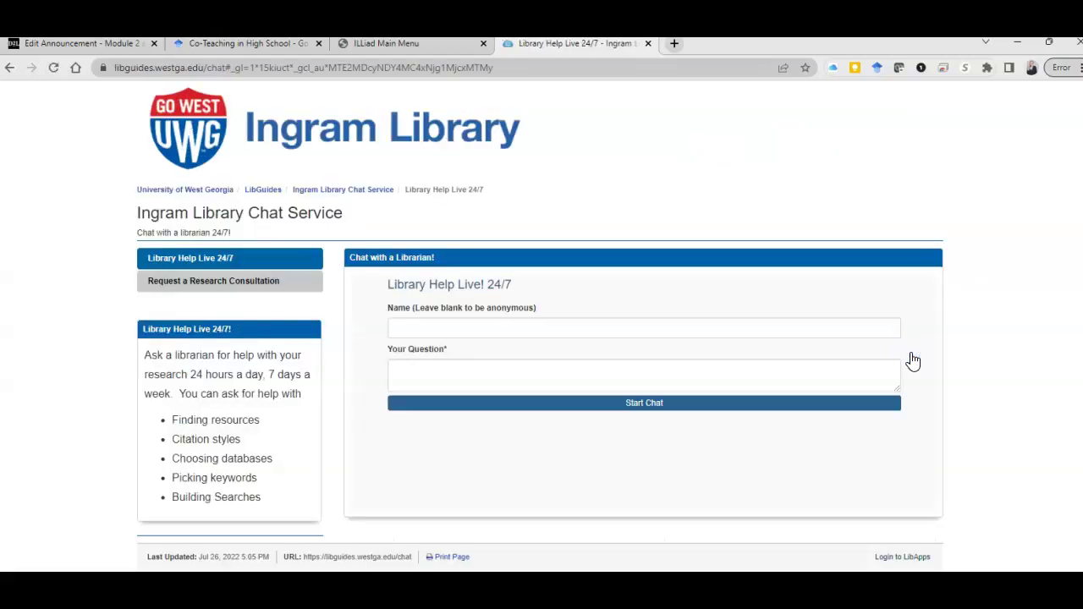
left_click(646, 375)
left_click(645, 375)
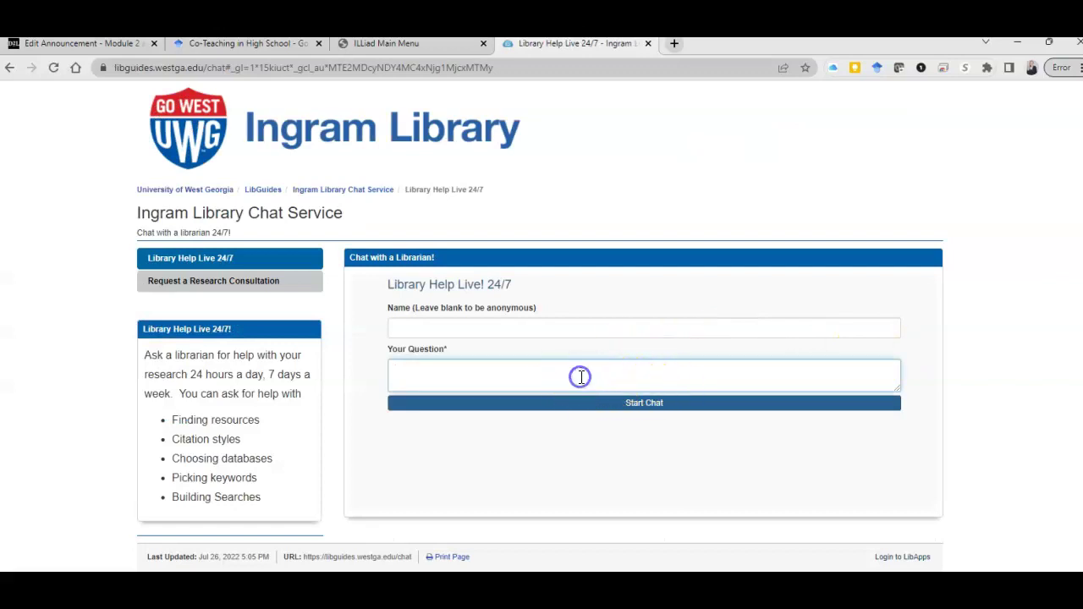
type("Tools and Strategies for Making Co-teaching Work")
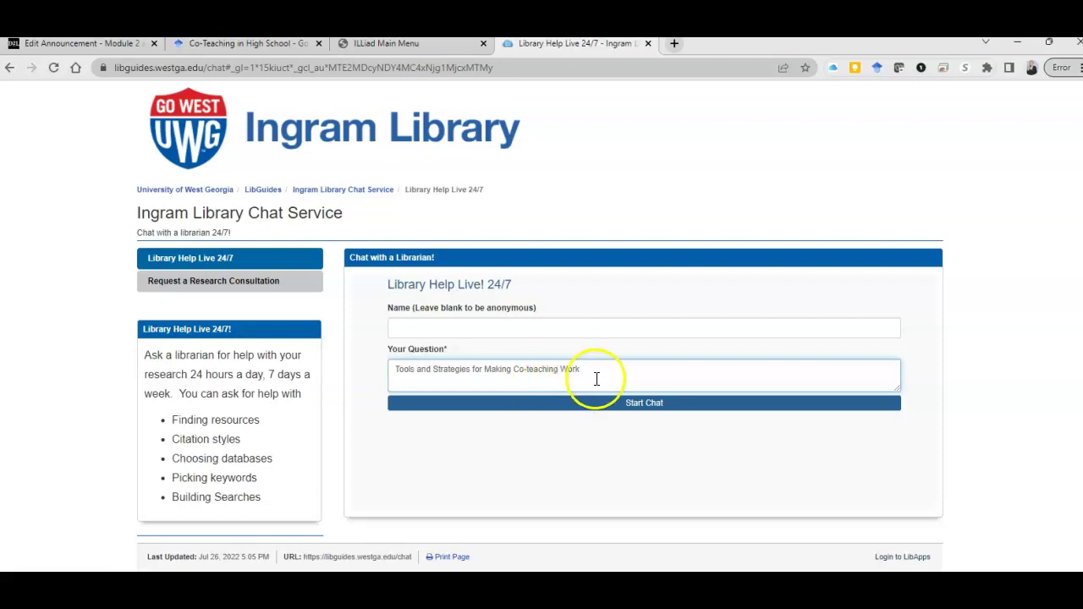
left_click_drag(590, 370, 381, 370)
key("BackSpace")
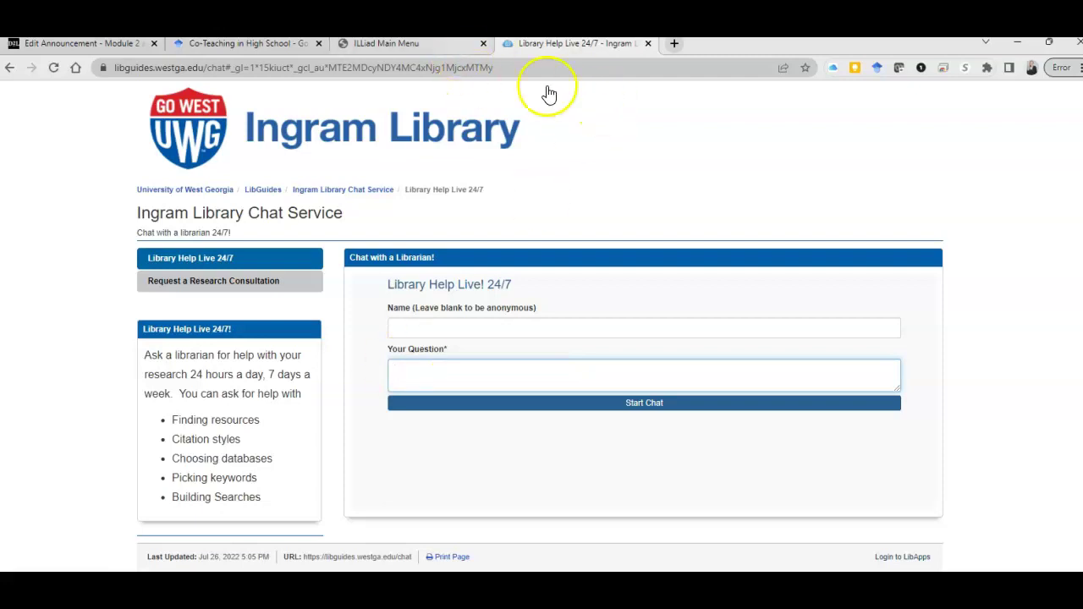
Step: Paste the first result's Scholar APA citation into the question, prefixed 'I need help finding this article:'
left_click(297, 48)
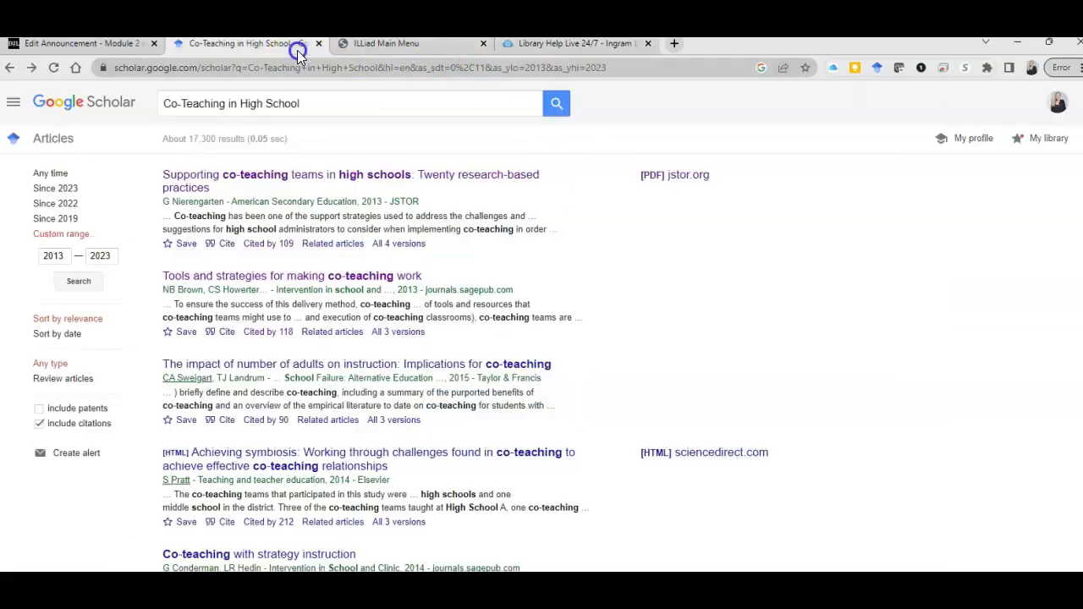
left_click(220, 243)
triple_click(474, 296)
key("ctrl+c")
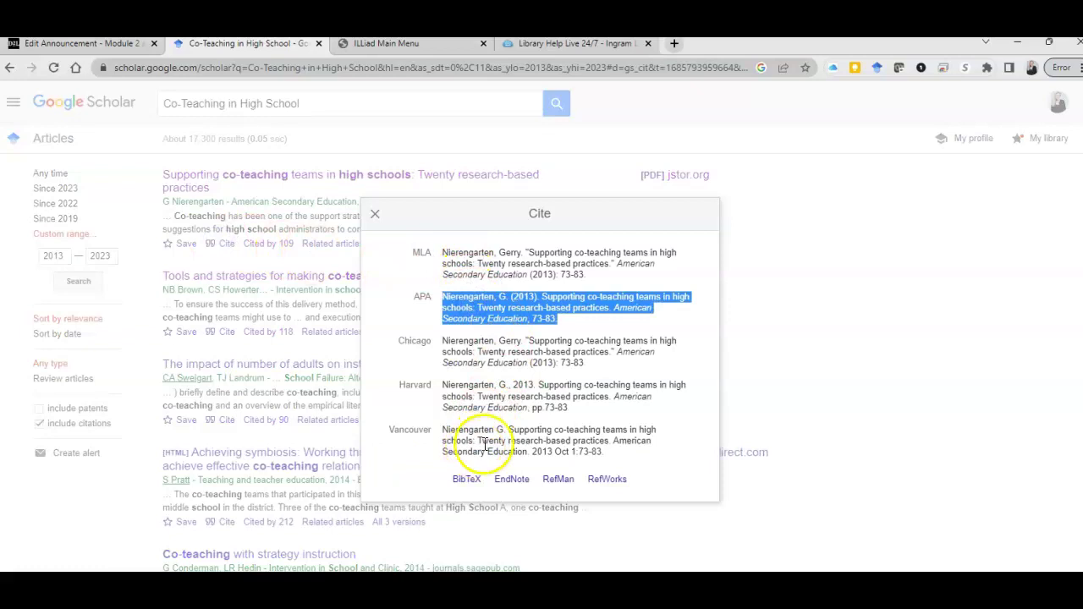
left_click(584, 43)
left_click(526, 369)
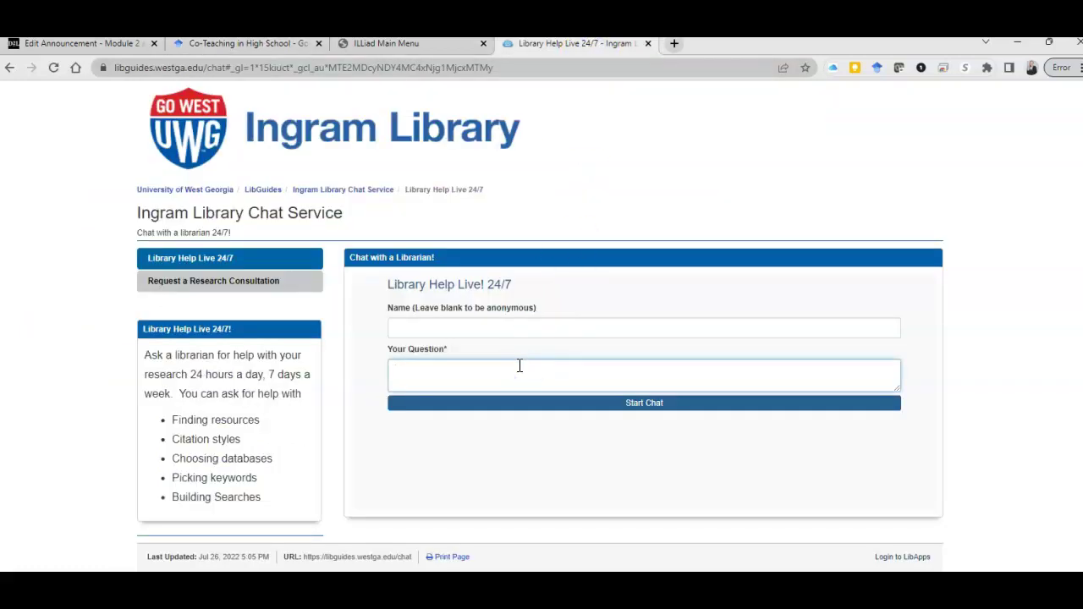
key("ctrl+v")
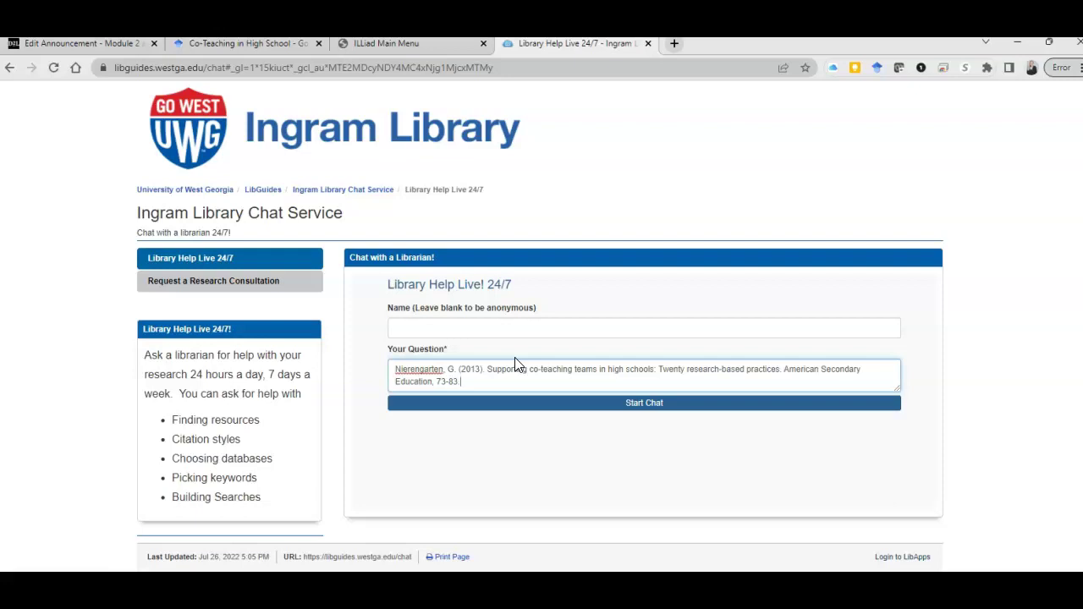
left_click(396, 370)
type("I need help finding this art")
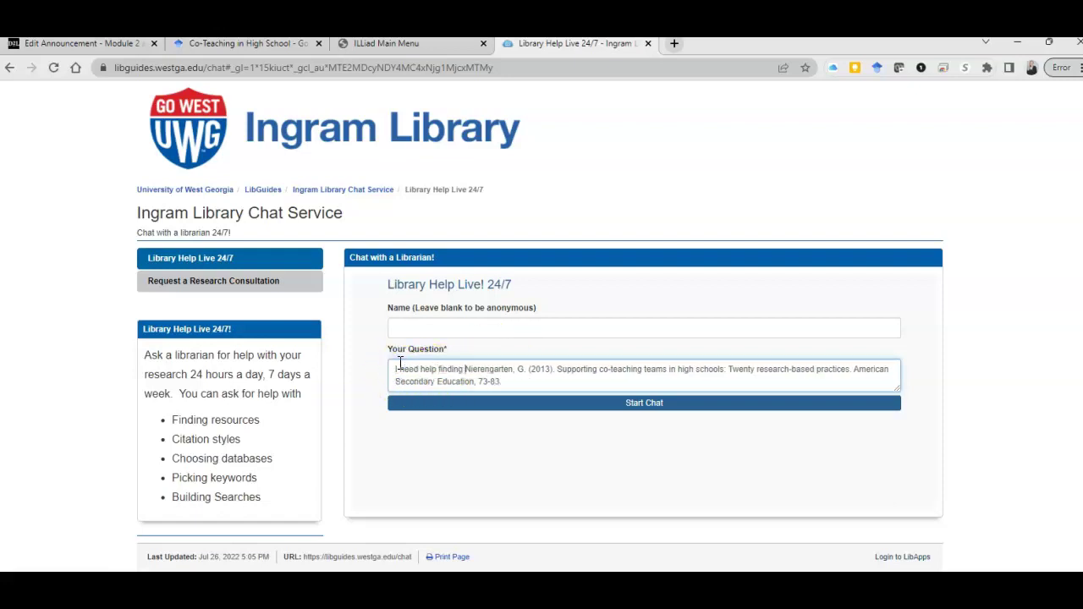
type("icle:")
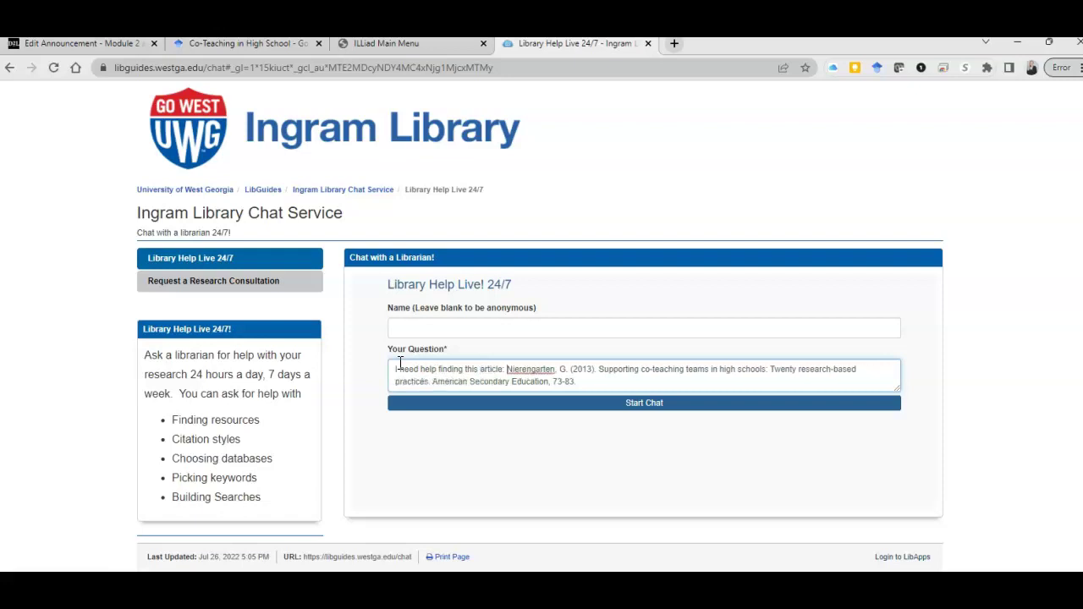